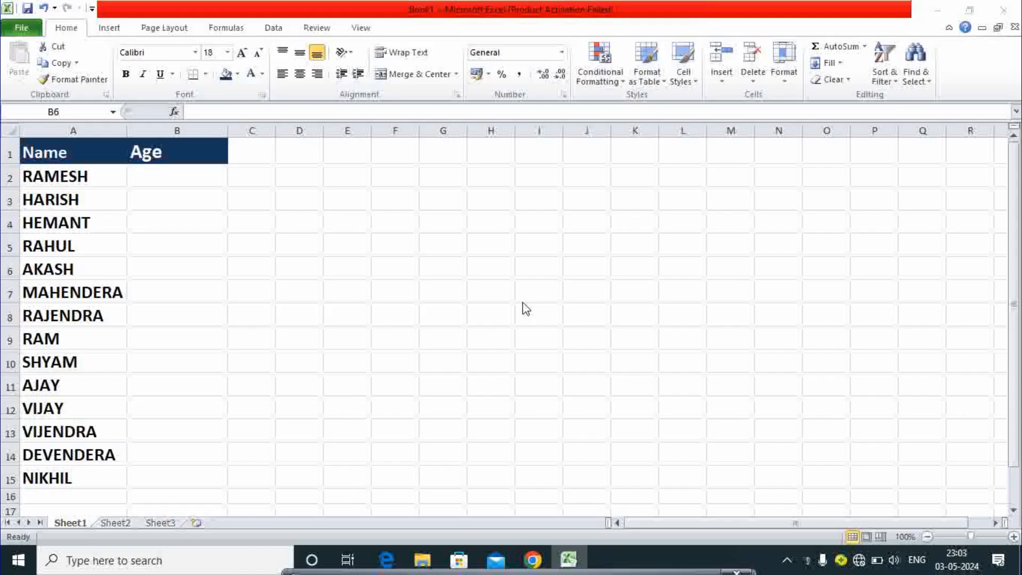
click(202, 216)
click(198, 208)
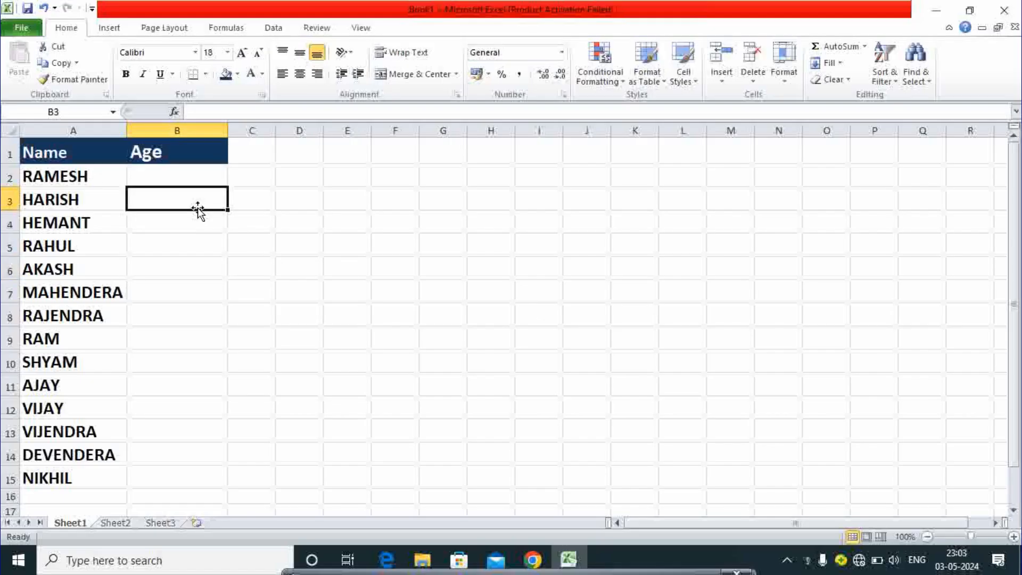
click(81, 182)
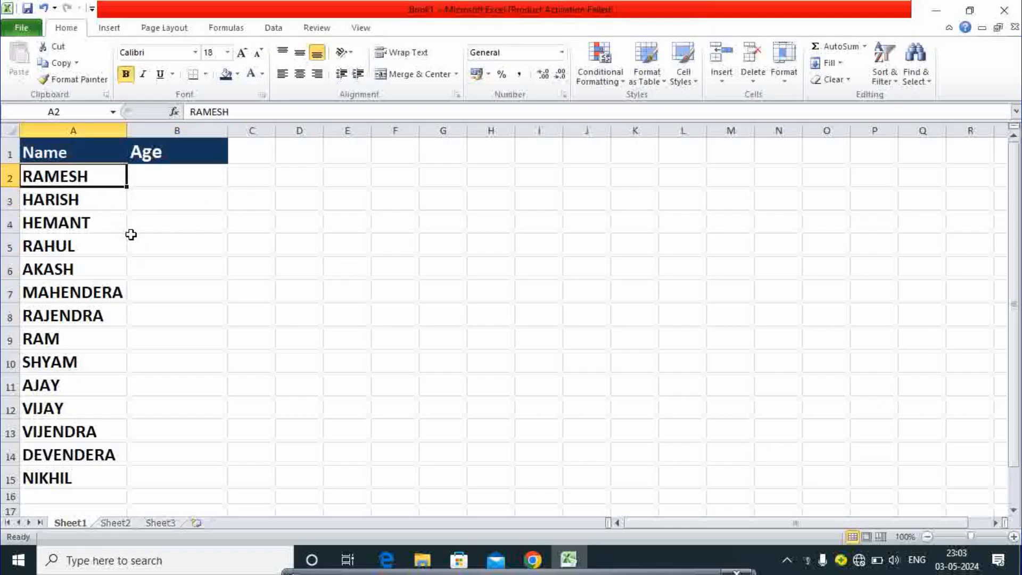
drag(56, 200, 42, 431)
click(68, 169)
click(133, 153)
drag(88, 170, 43, 431)
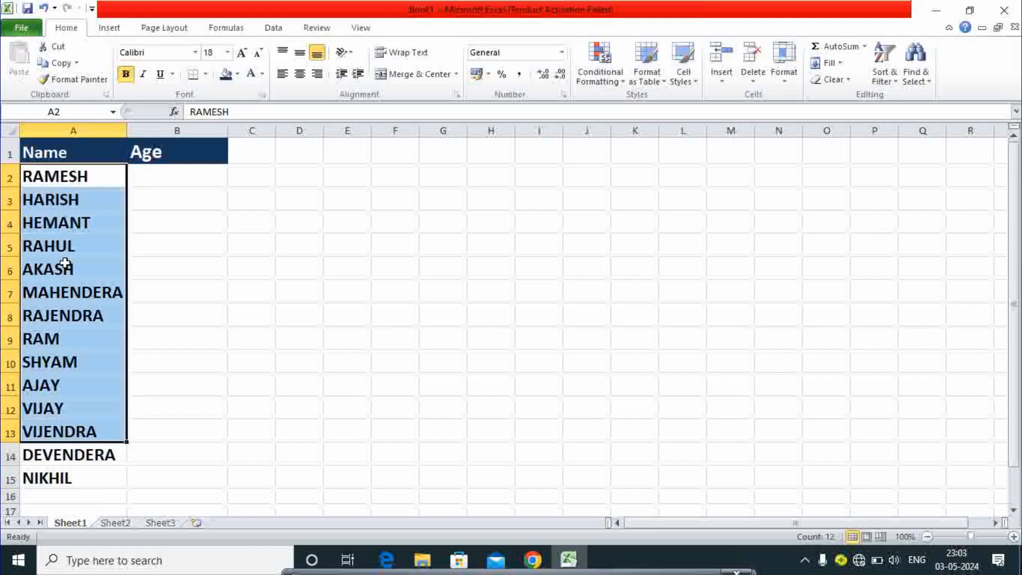
Enter the formula =RANDBETWEEN(20,25) in cell B2, the first cell under the Age heading.
click(178, 177)
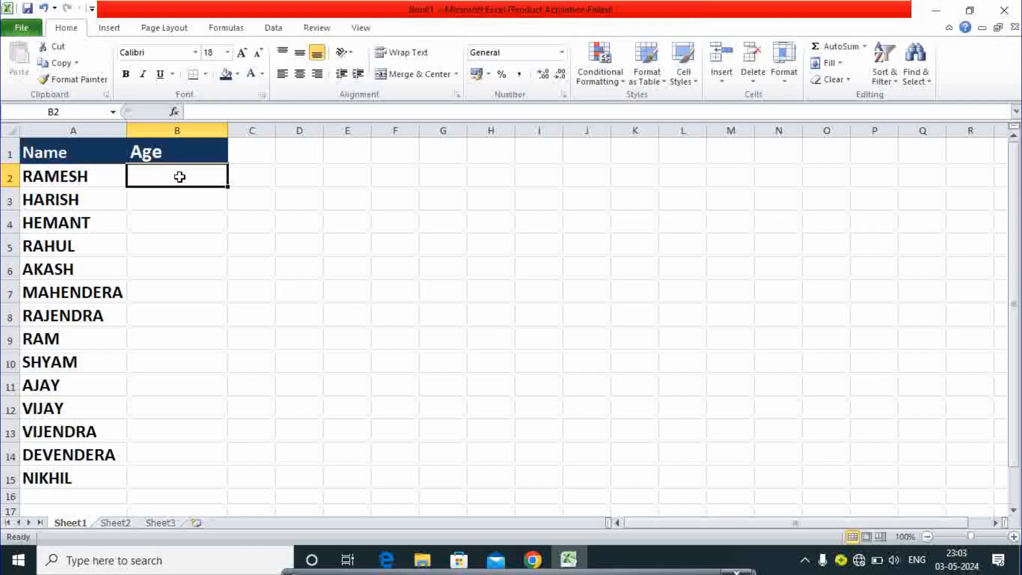
text(=ra)
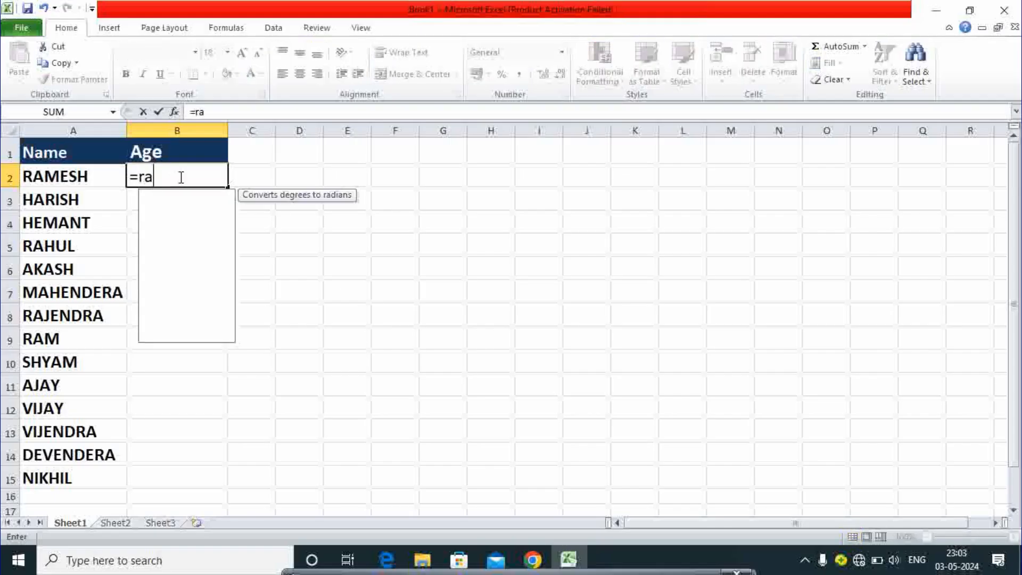
text(nd)
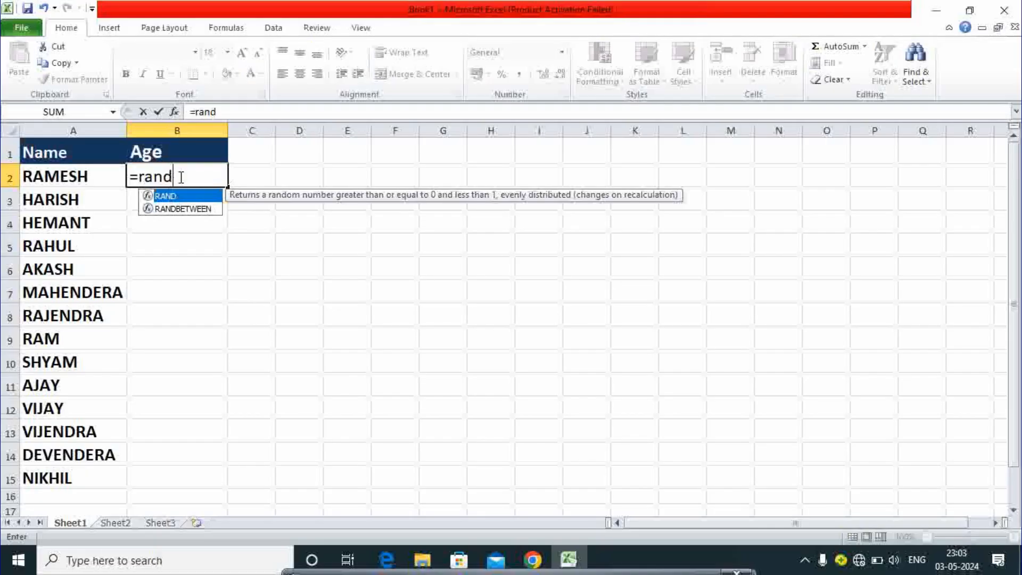
text(be)
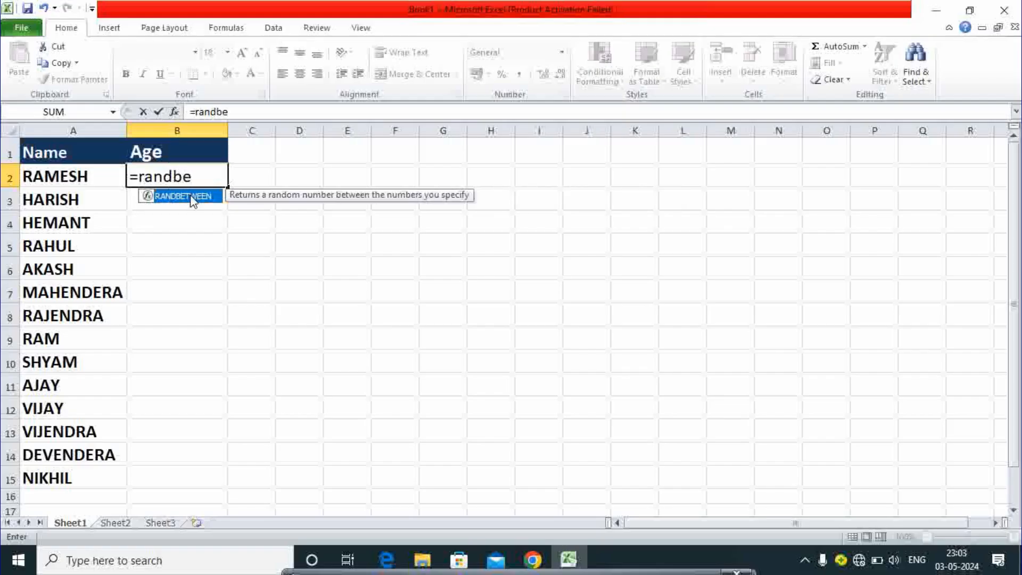
double_click(192, 201)
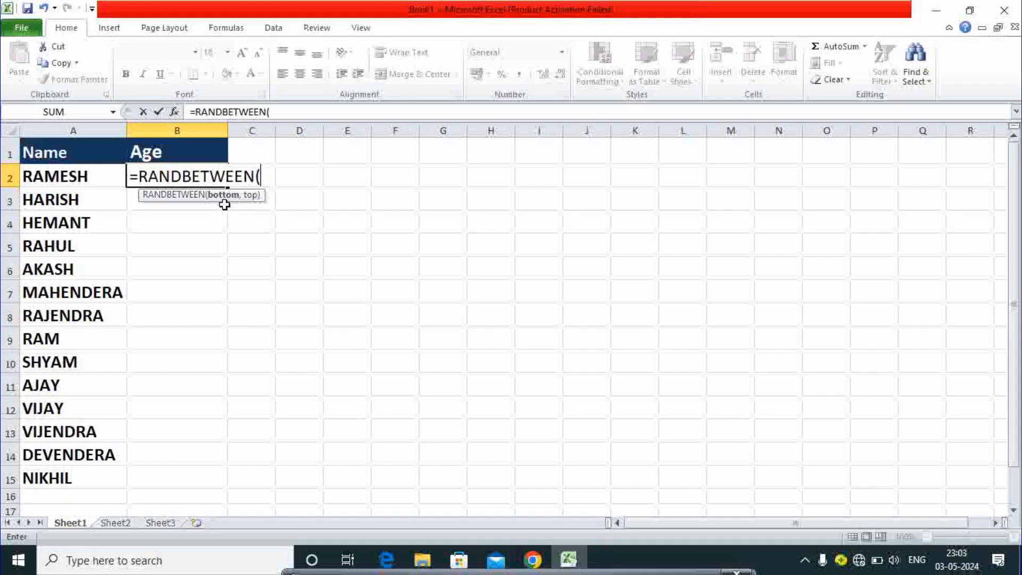
text(20,)
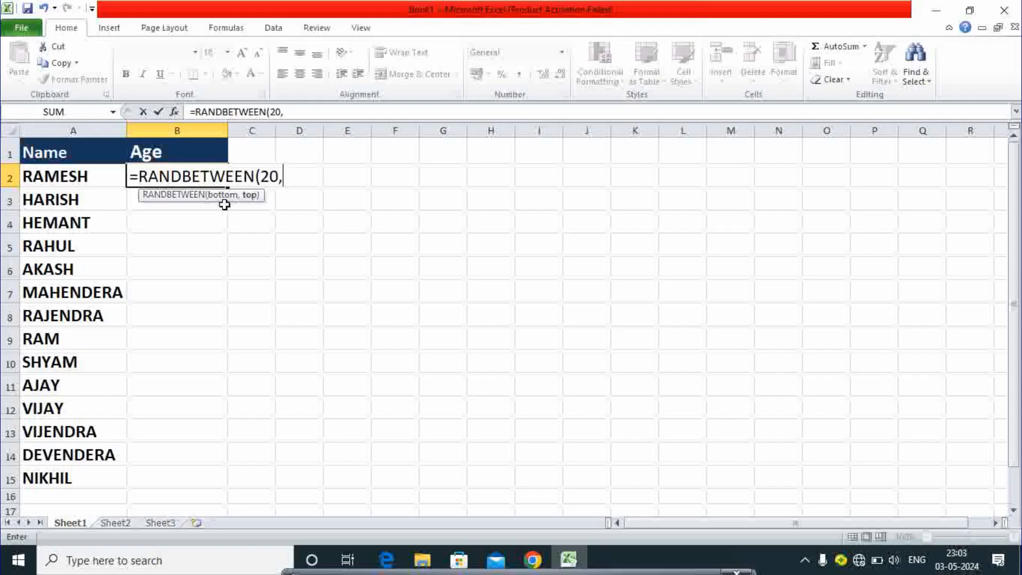
text(25))
key(Return)
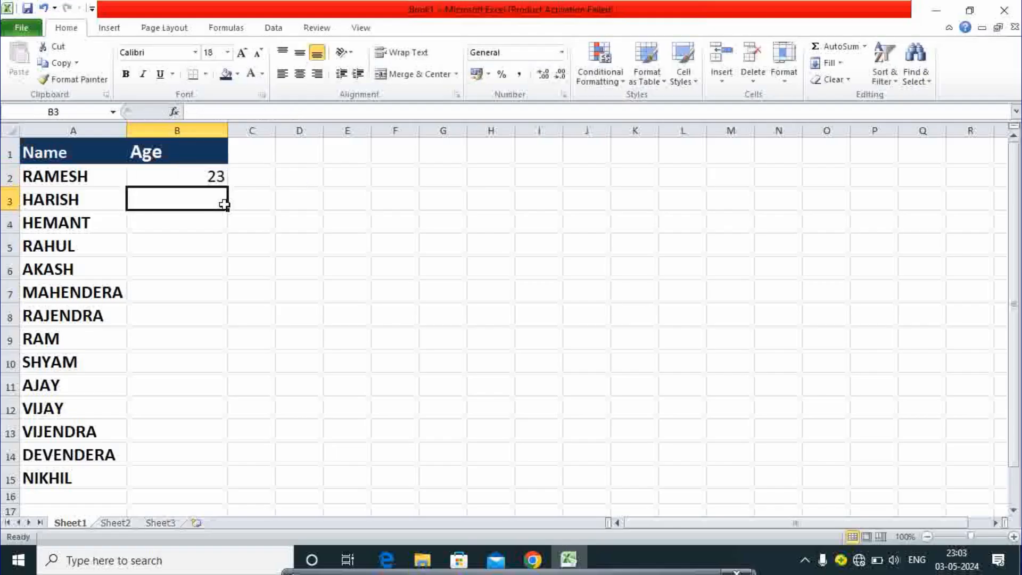
Fill the B2 formula down the Age column to B15 and centre the filled cells.
click(205, 172)
drag(226, 187, 191, 479)
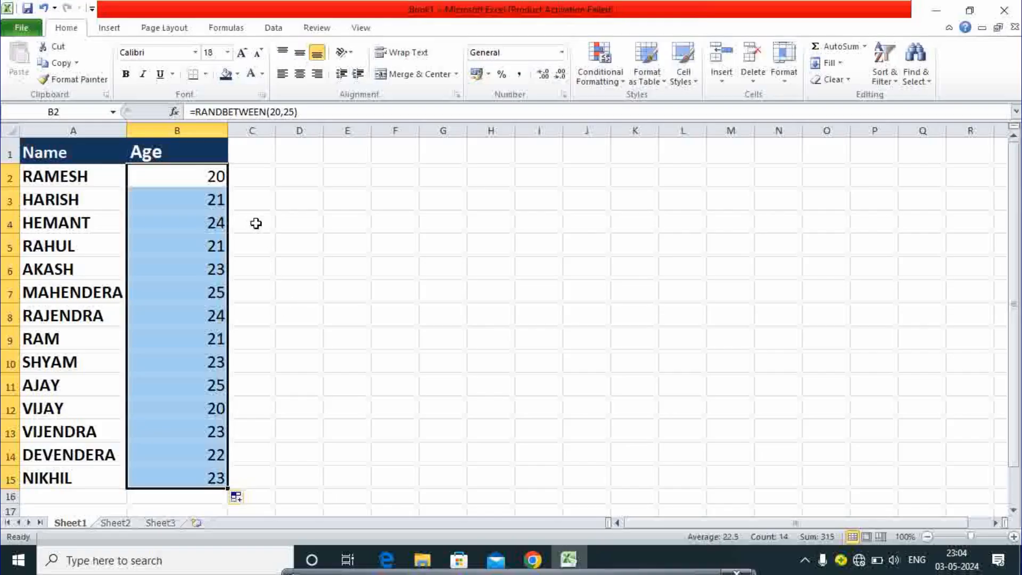
click(304, 78)
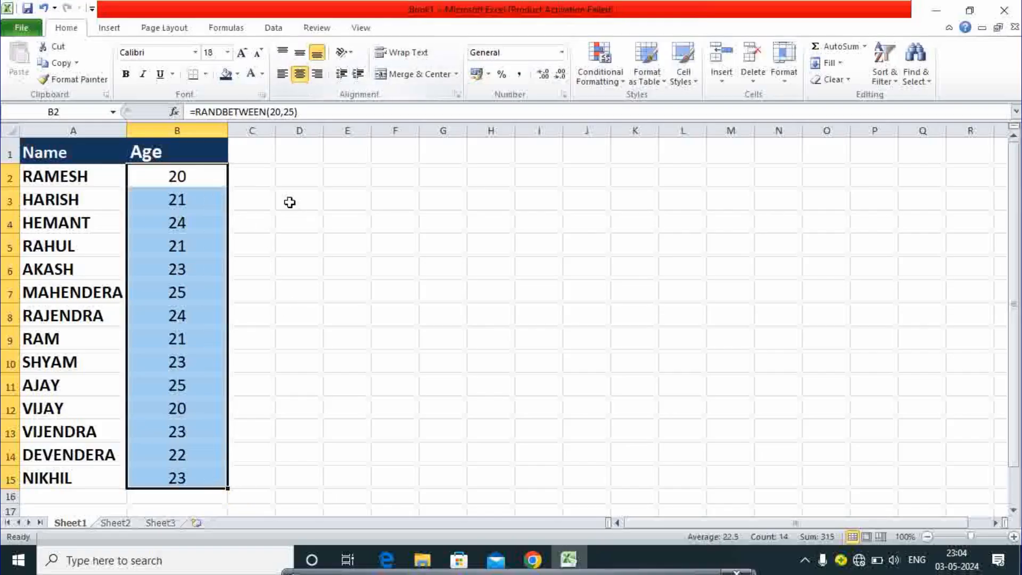
Enter 2 in cells E6 and E7 to trigger recalculation of the random ages.
click(278, 222)
click(337, 263)
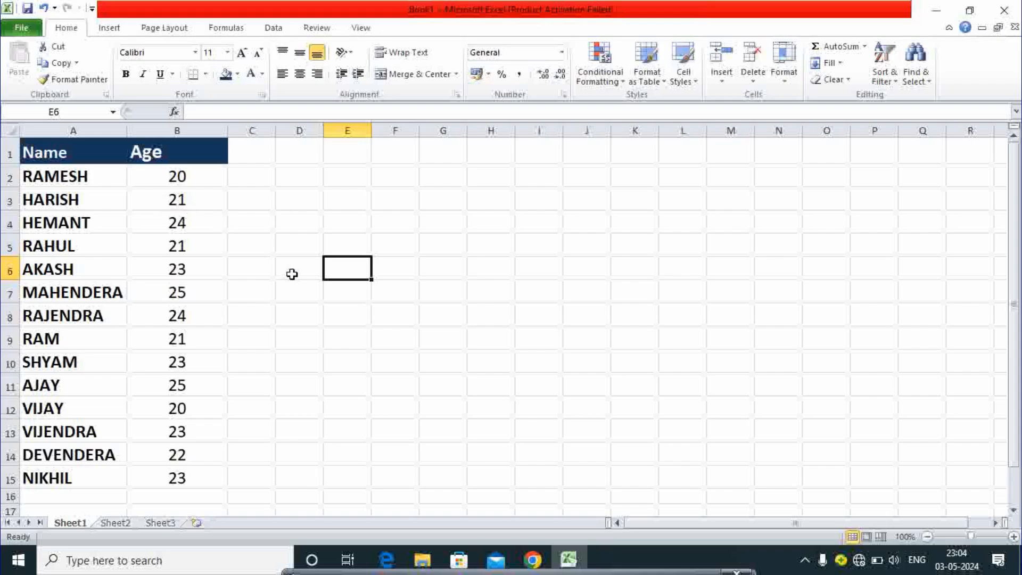
text(2)
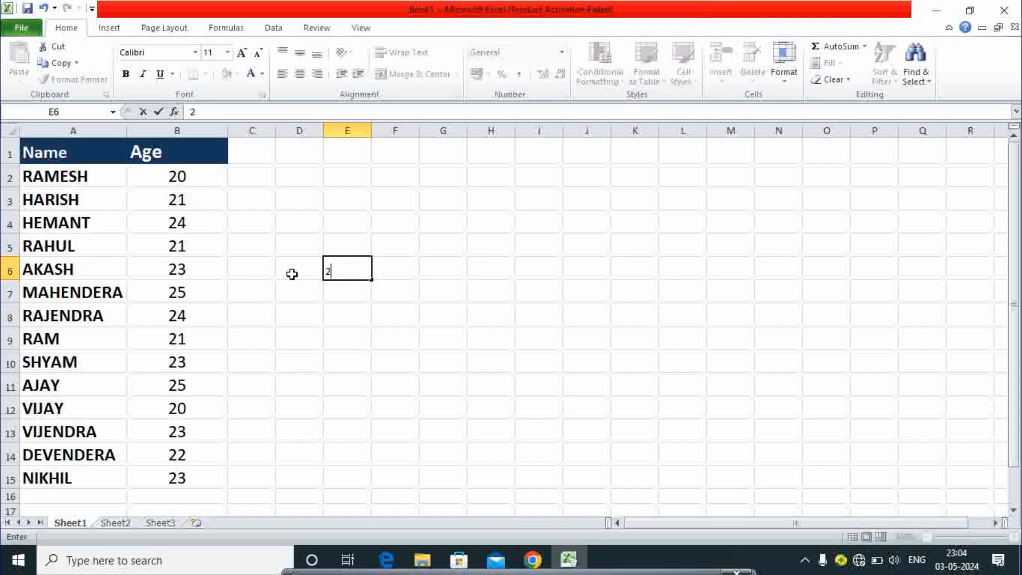
key(Return)
drag(193, 179, 174, 476)
click(348, 295)
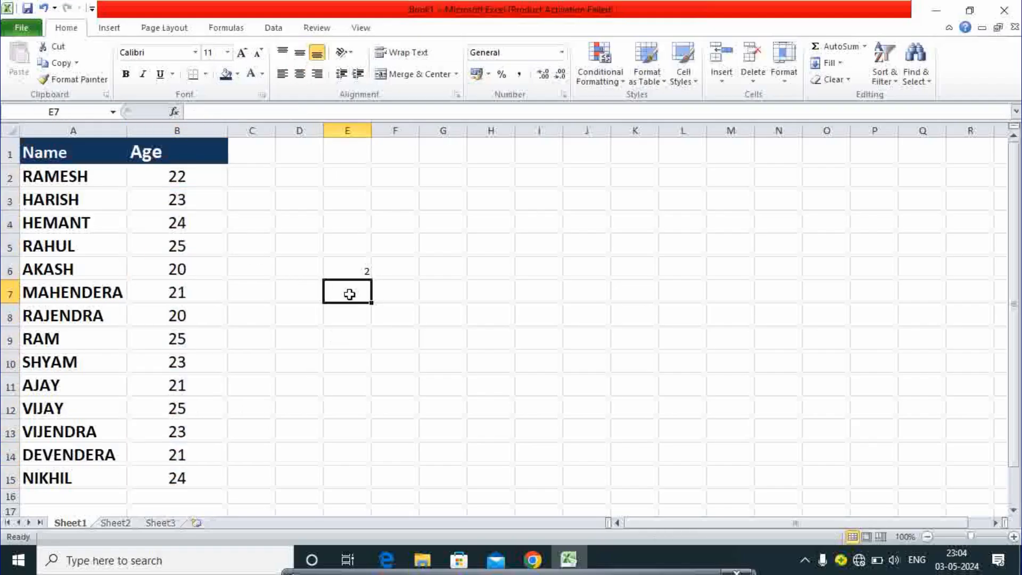
text(2)
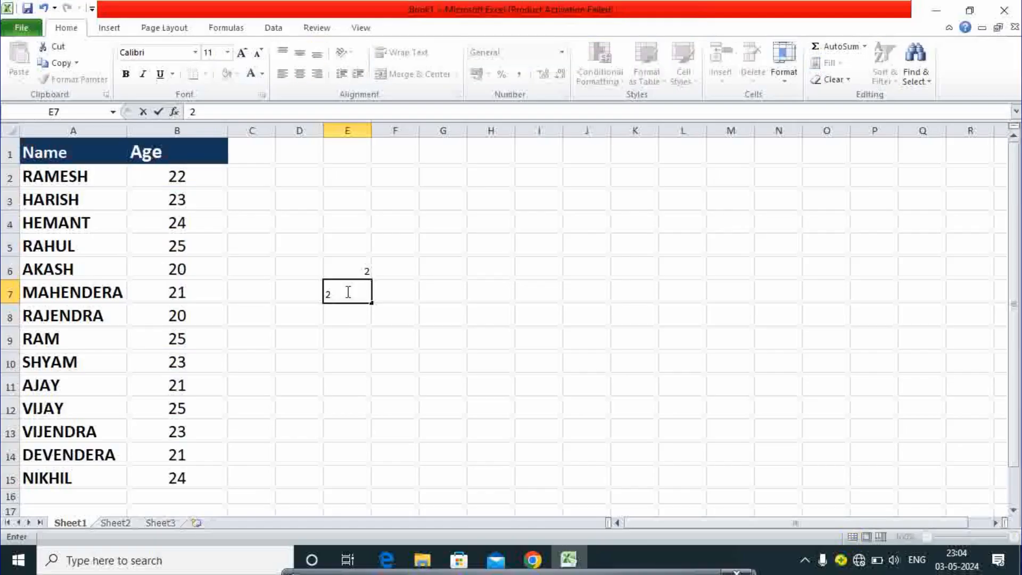
key(Return)
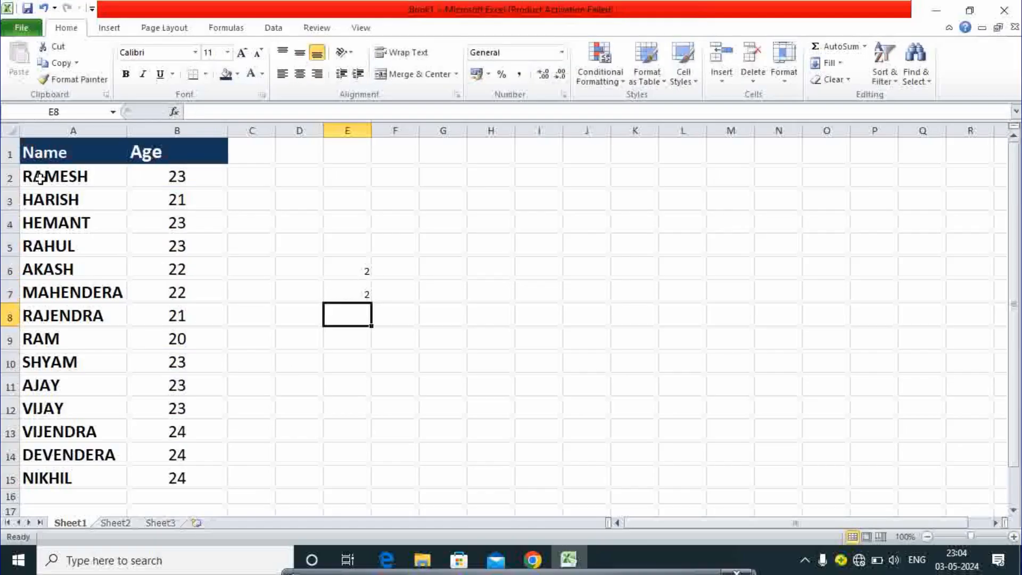
Check the age formula in B2 and enter 7 in cell D4 to trigger another recalculation.
click(164, 177)
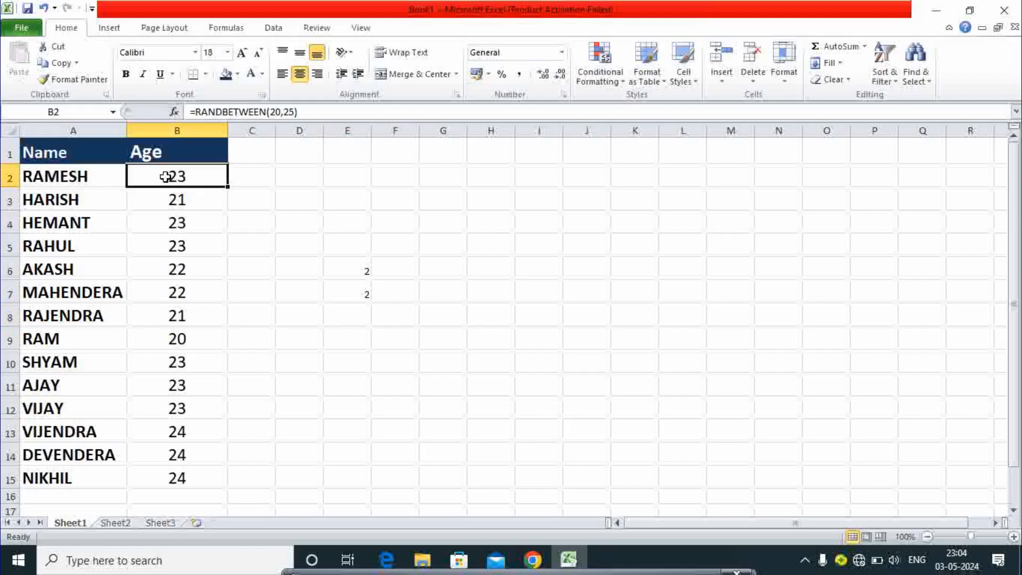
click(65, 171)
click(169, 182)
click(318, 220)
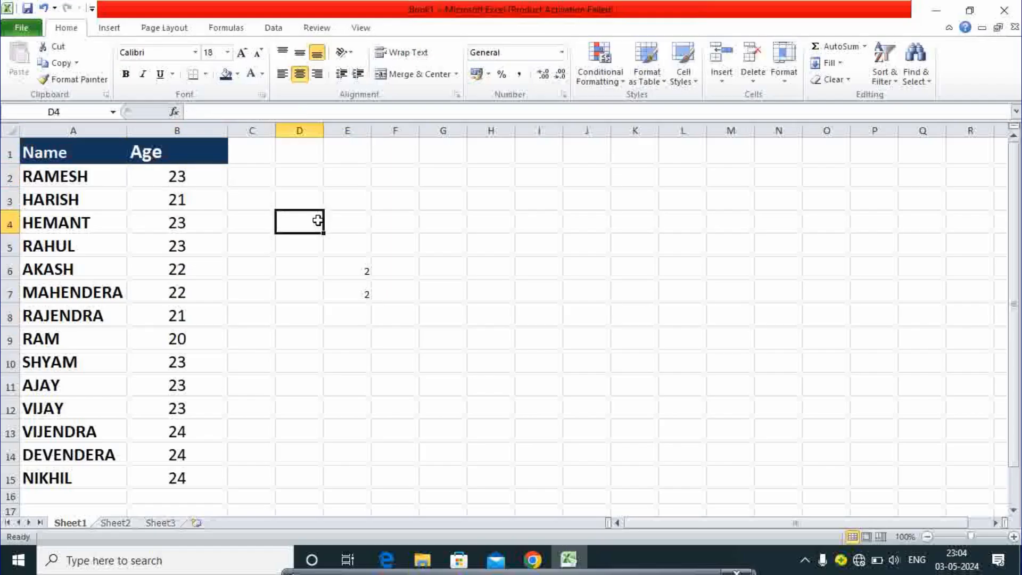
text(7)
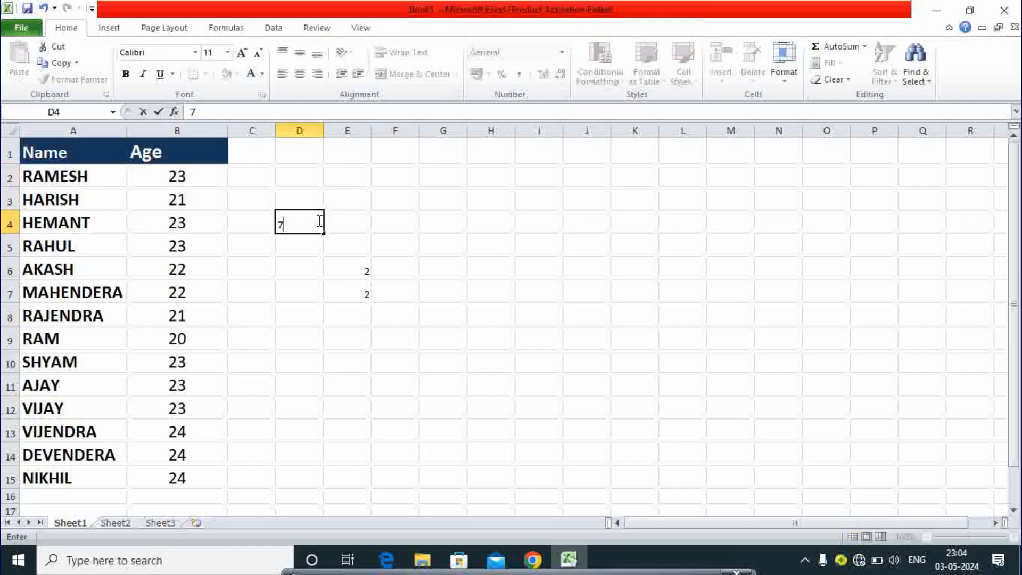
key(Return)
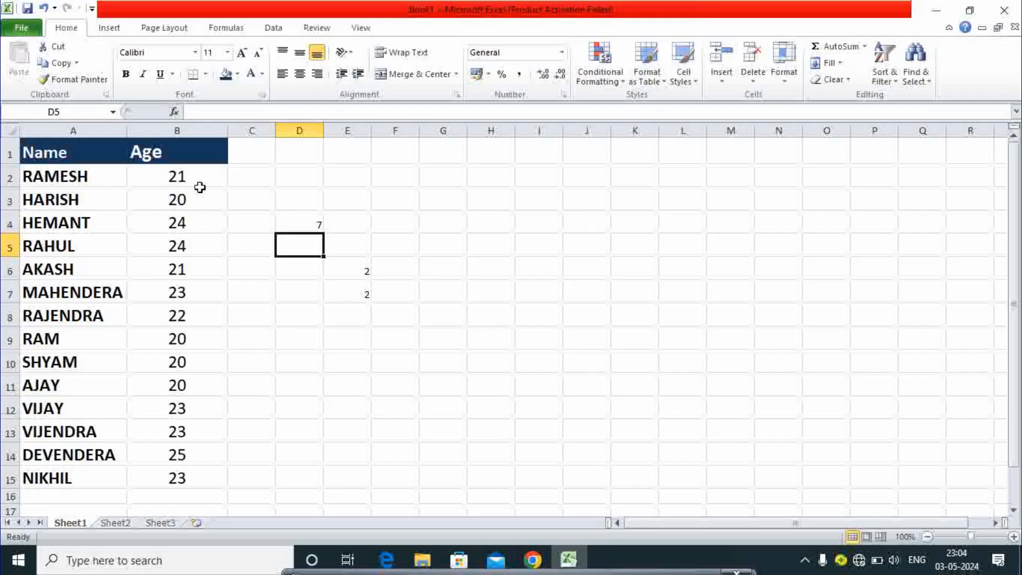
Copy the ages in B2:B15 and paste them over themselves as values to replace the formulas.
drag(186, 178, 179, 476)
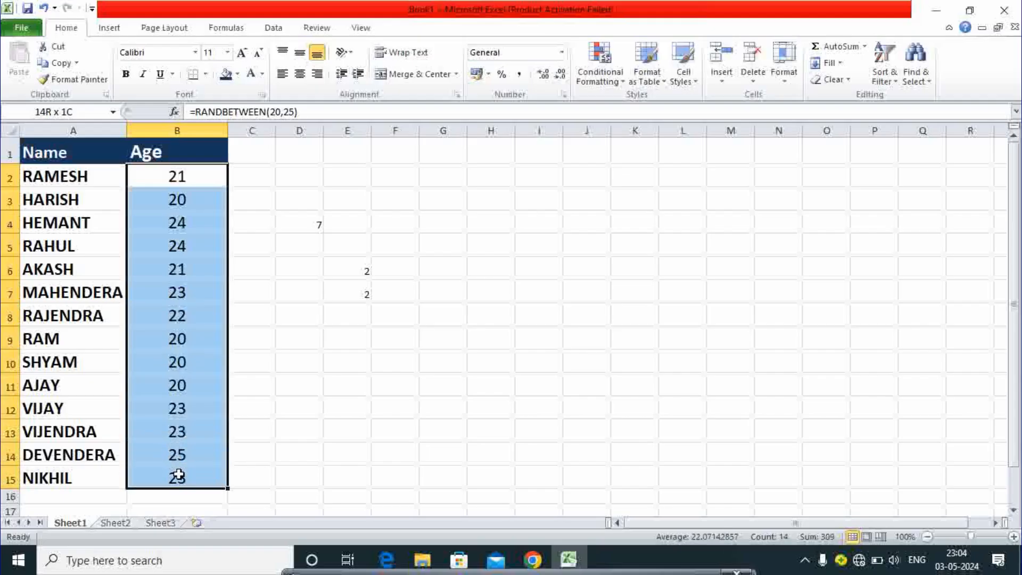
click(56, 66)
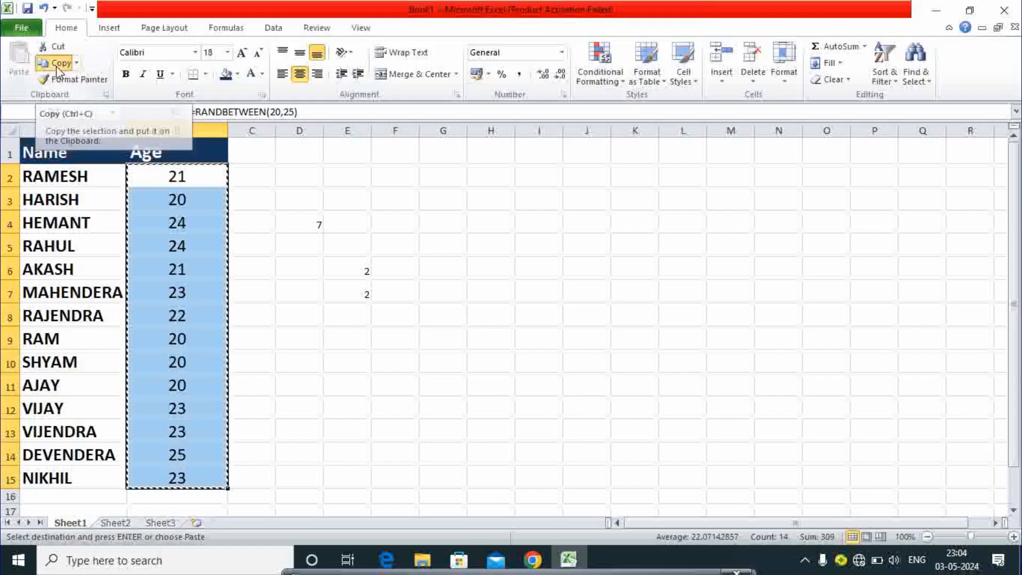
click(26, 79)
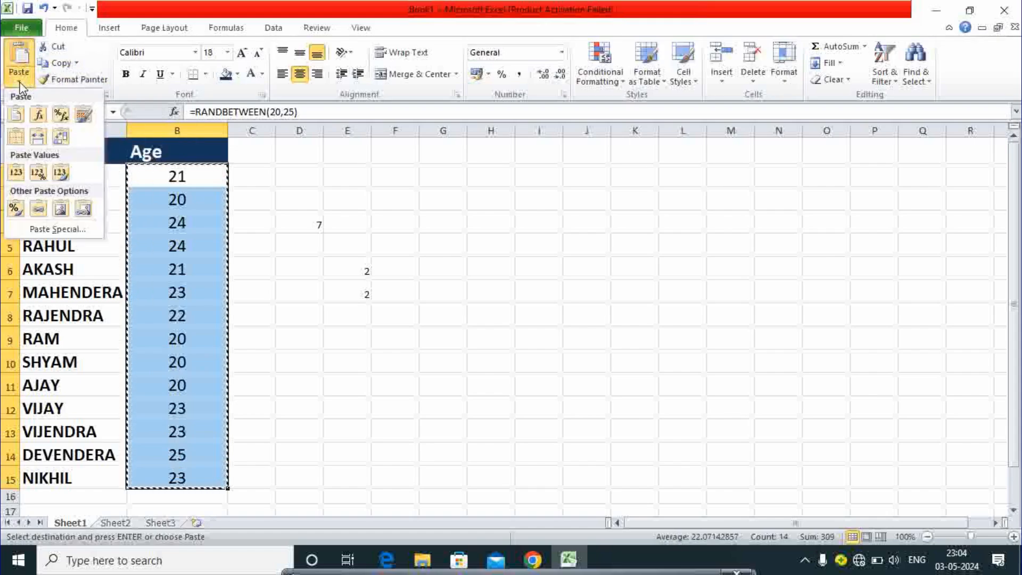
click(16, 176)
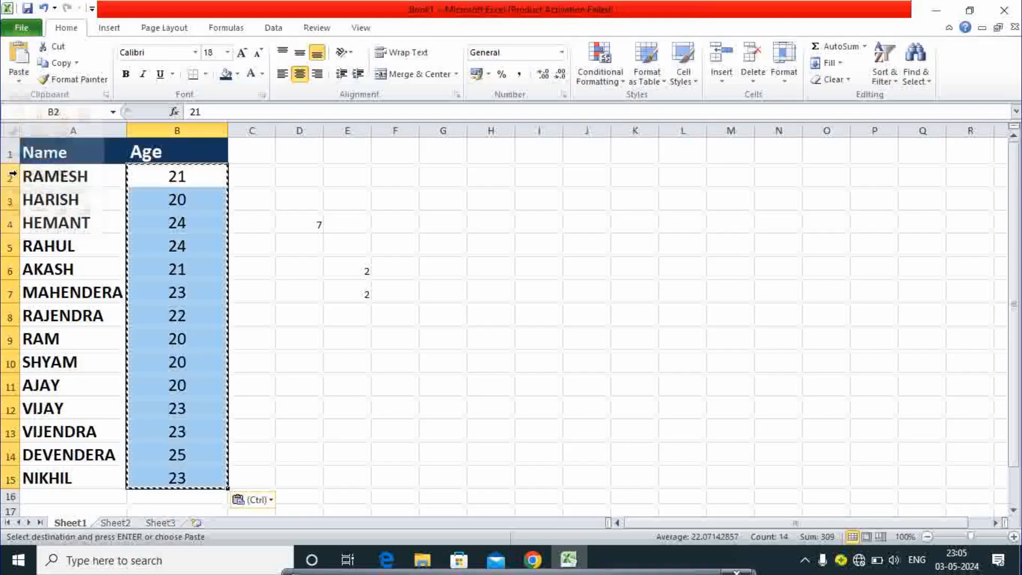
Enter 445 in cell D5 and 12 in D8 to test whether the ages in B2:B15 stay fixed.
click(269, 218)
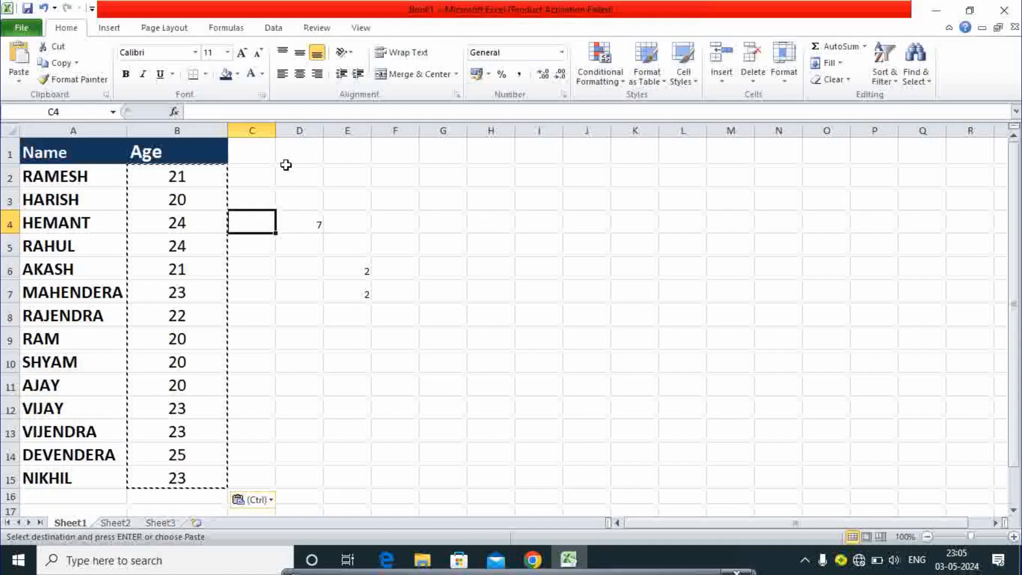
key(Right)
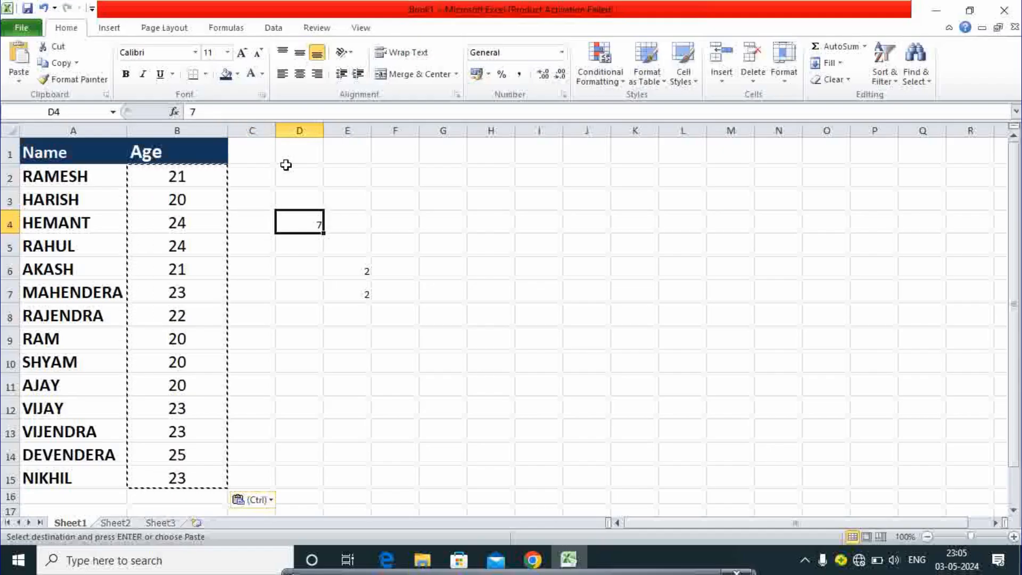
key(Down)
text(445)
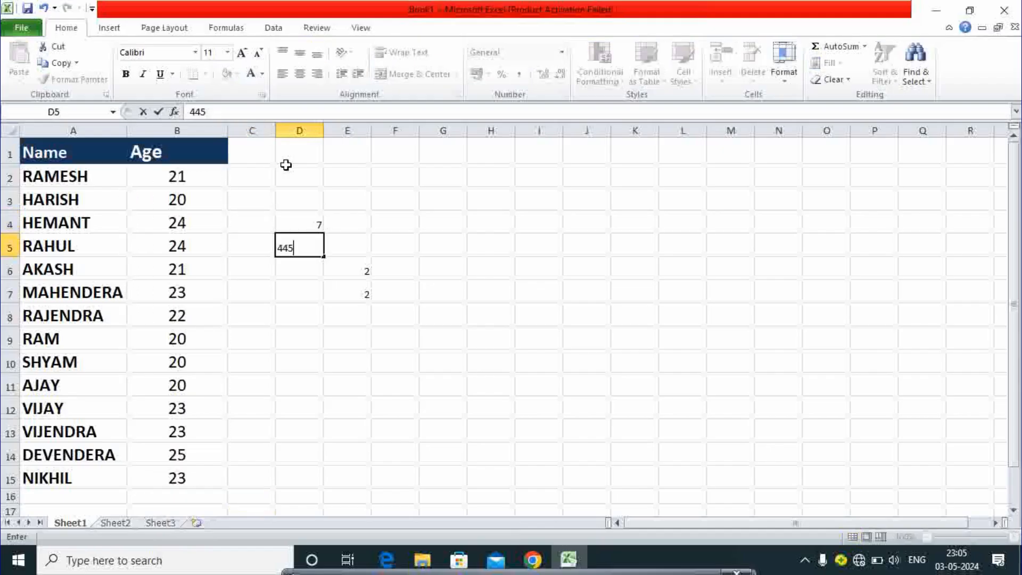
key(Return)
drag(211, 170, 178, 476)
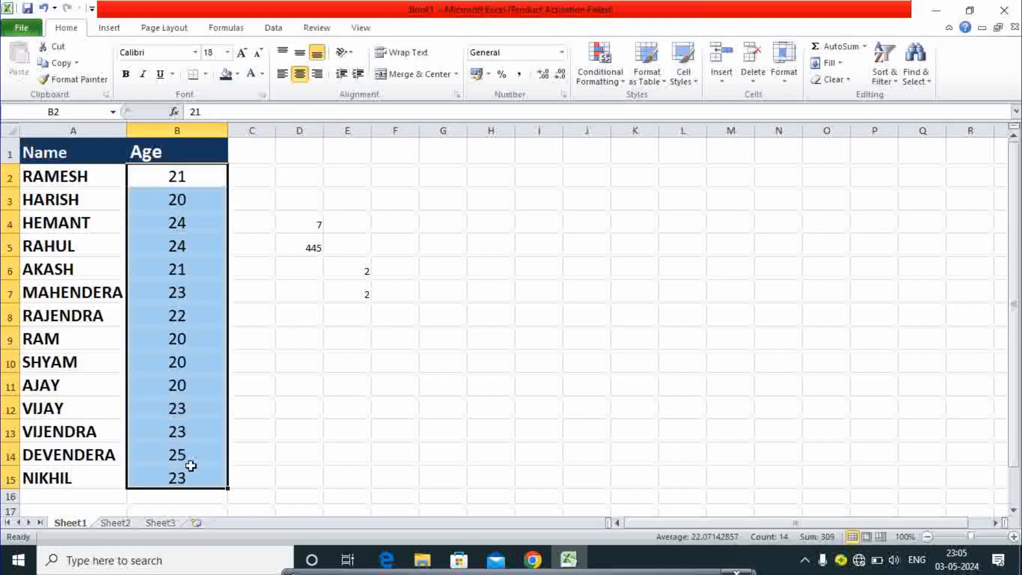
click(299, 318)
text(12)
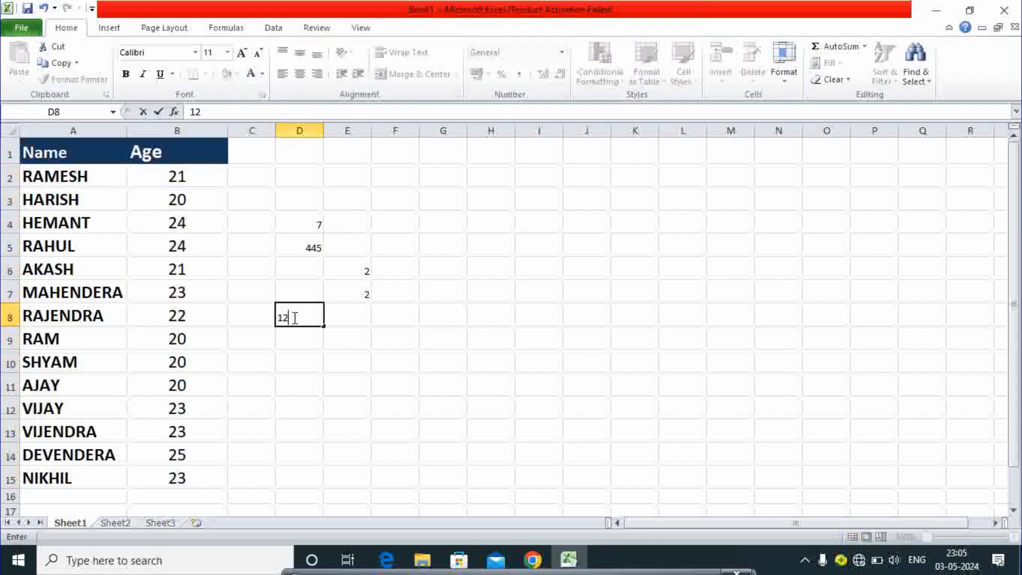
key(Return)
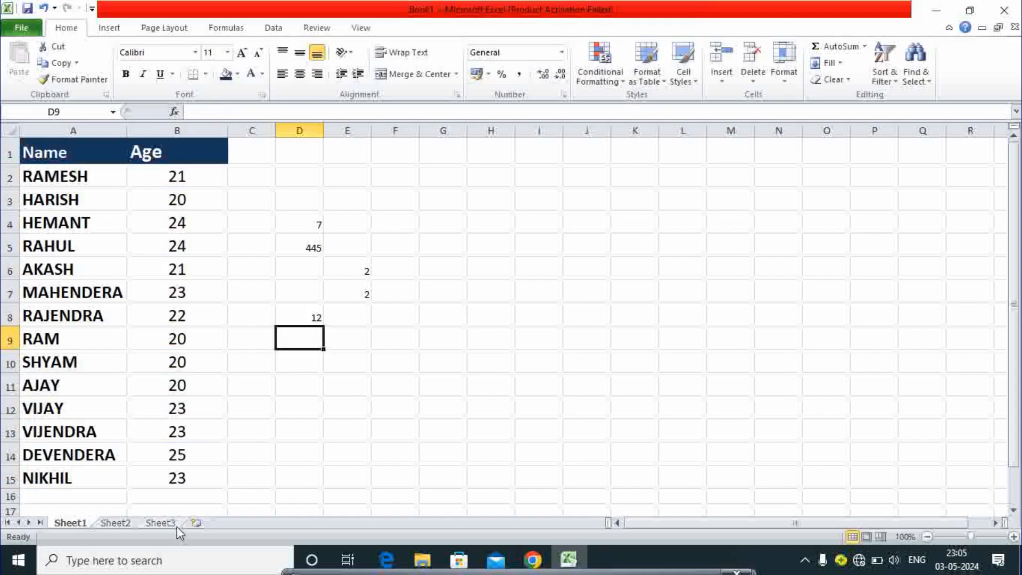
drag(204, 176, 165, 470)
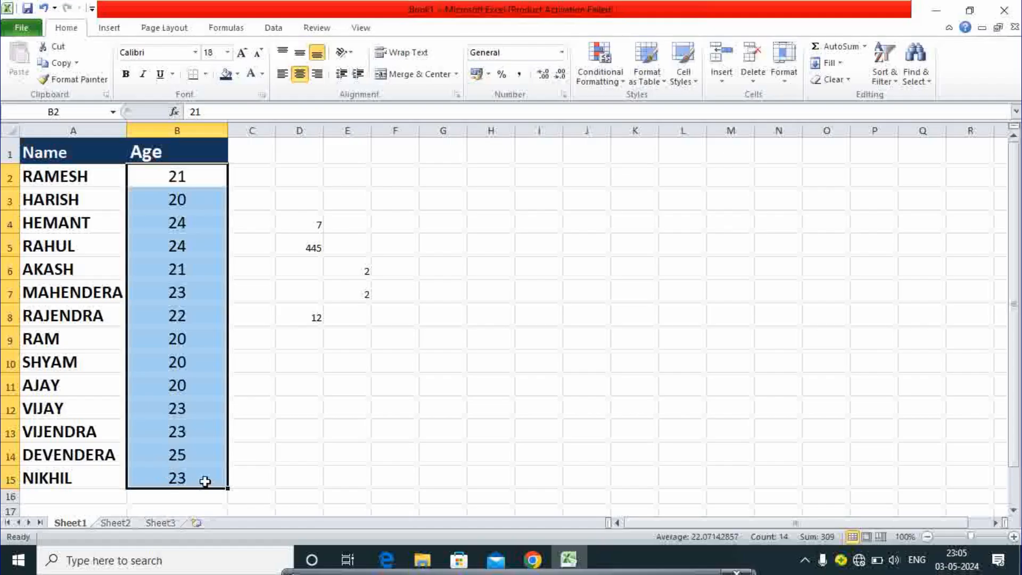
Clear the test numbers from the range C4:E8 beside the table.
click(305, 319)
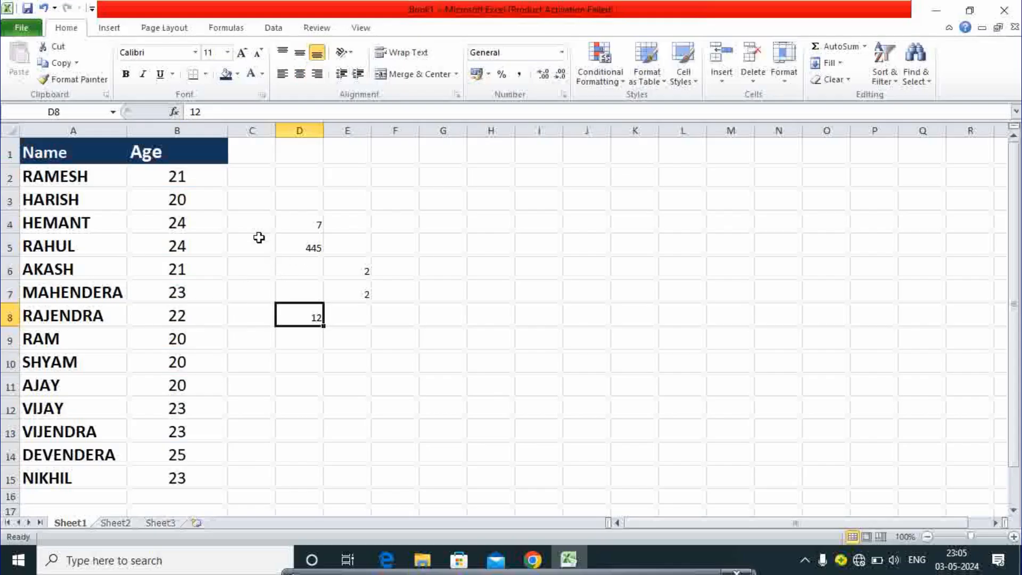
drag(262, 223, 352, 325)
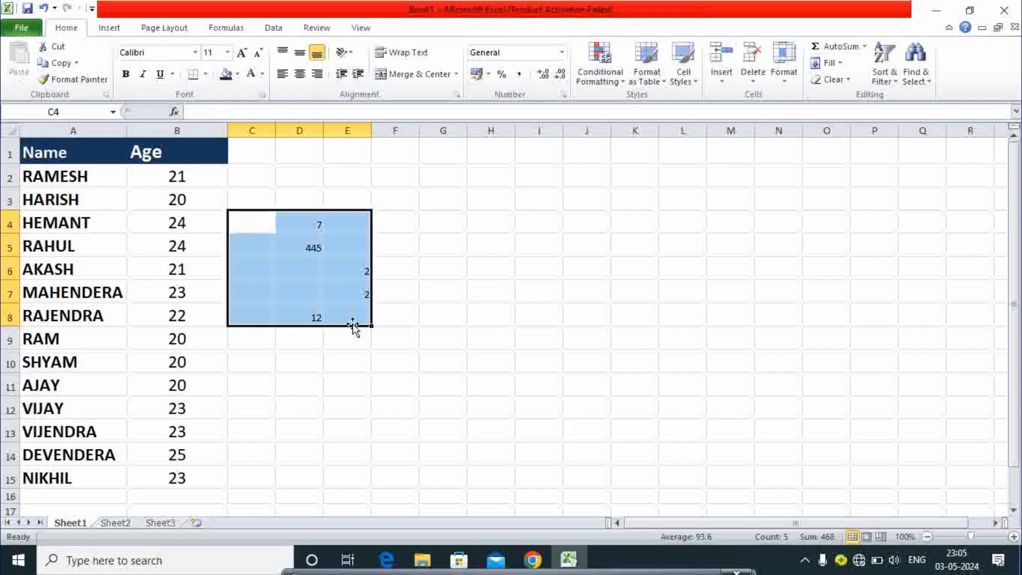
click(379, 248)
click(293, 238)
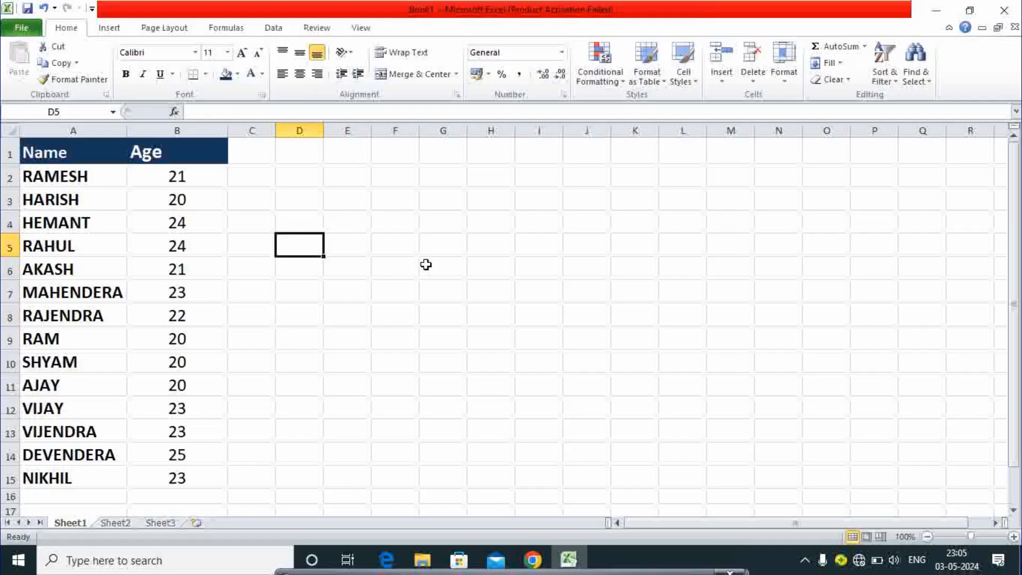
Copy the Name and Age table in A1:B15 and paste it transposed with Paste Special starting at D1.
drag(28, 153, 156, 477)
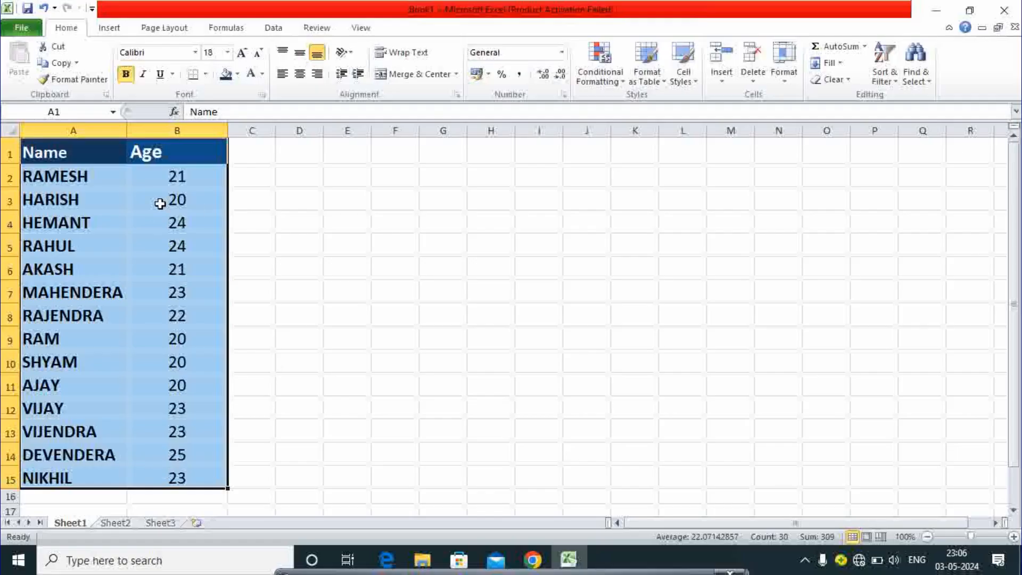
click(250, 157)
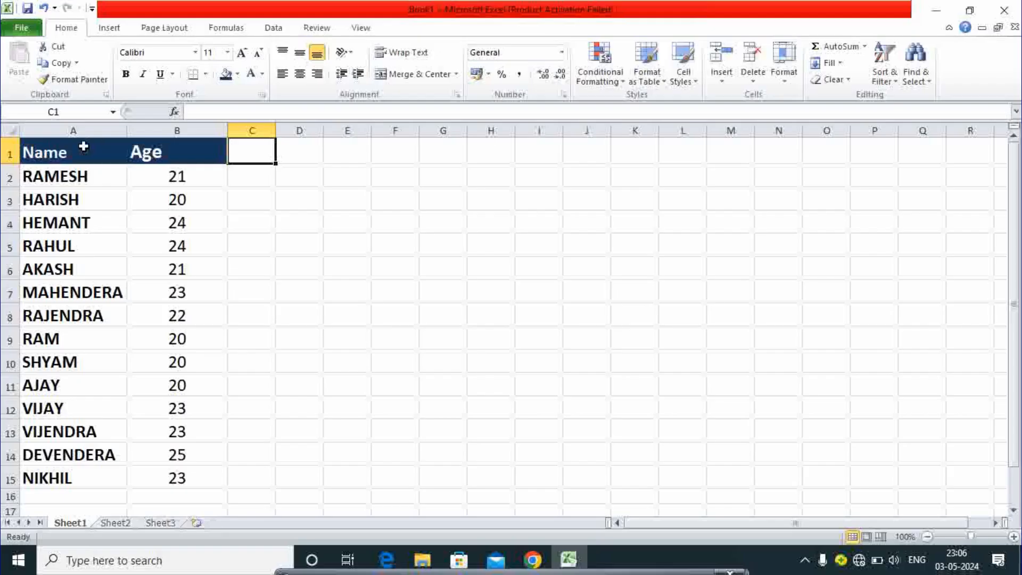
drag(41, 153, 157, 472)
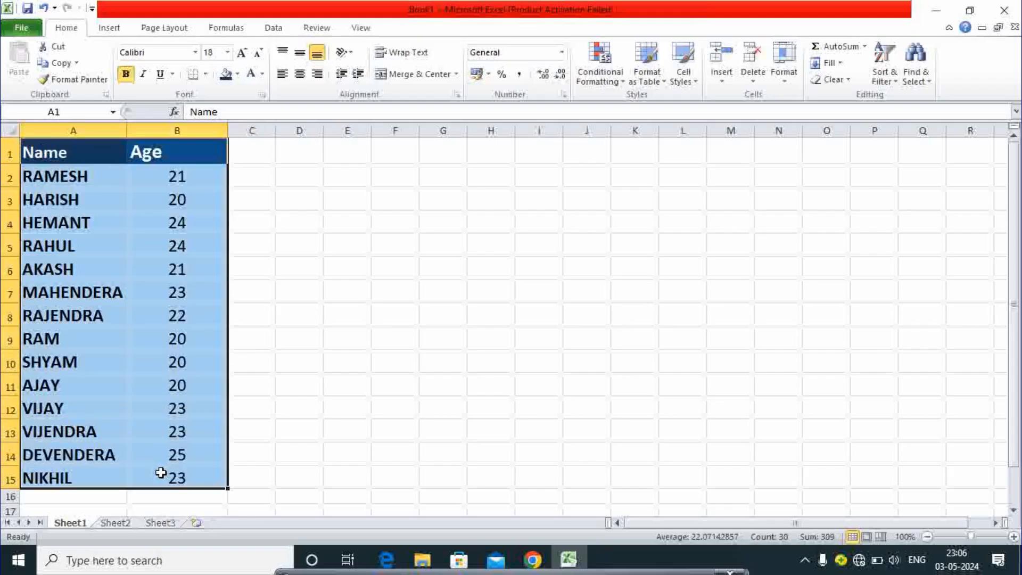
click(53, 64)
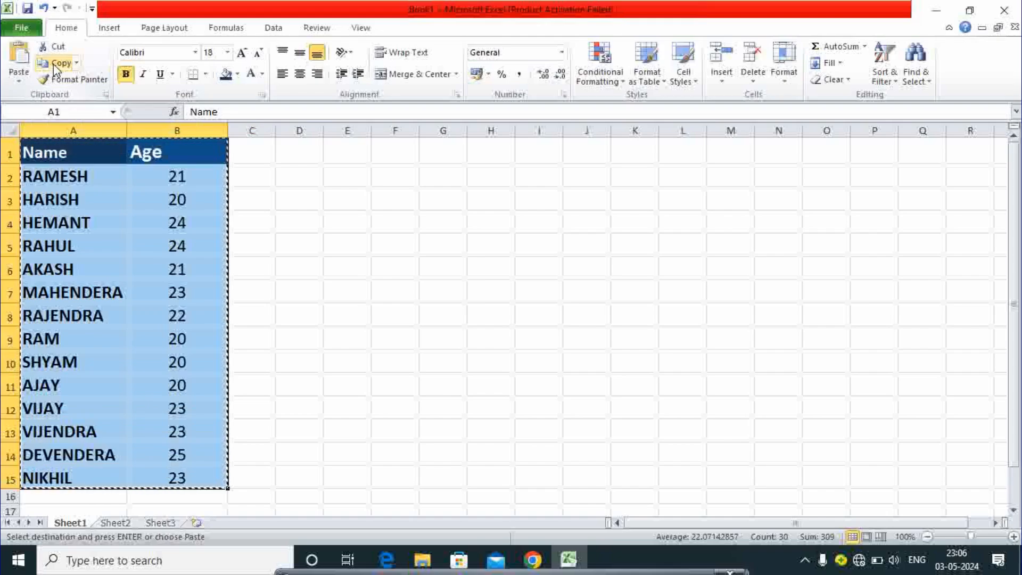
click(308, 154)
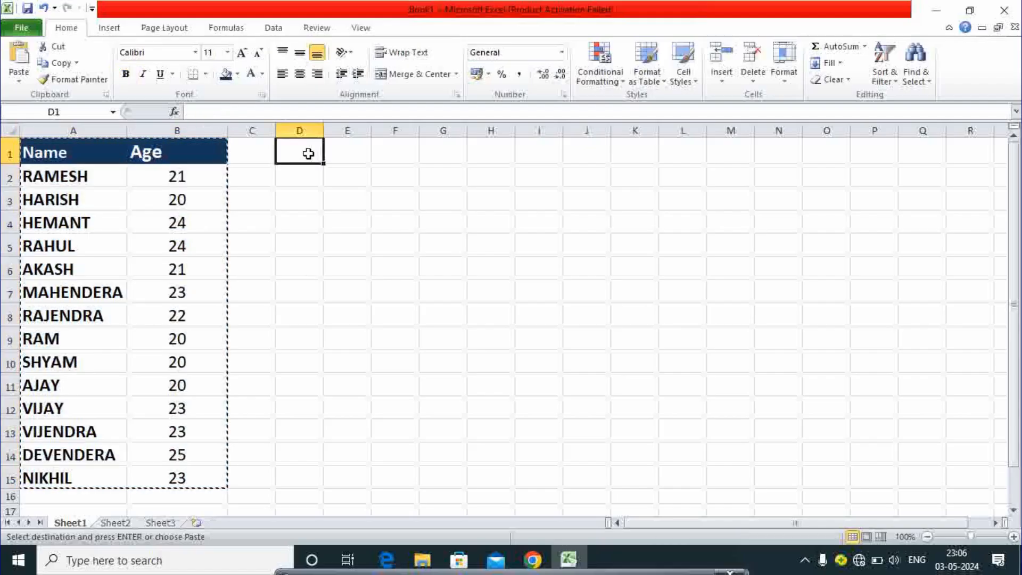
click(20, 82)
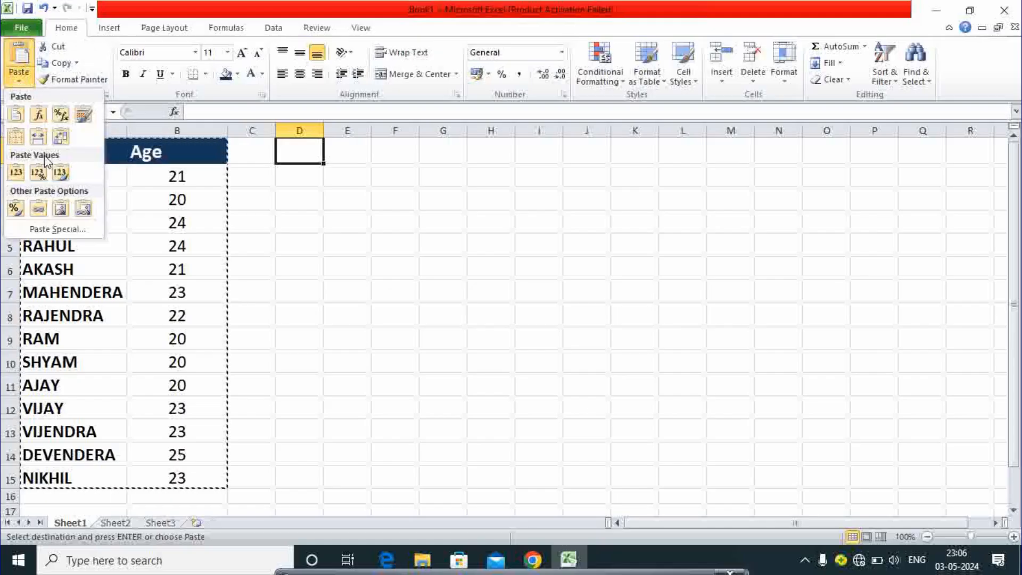
click(52, 229)
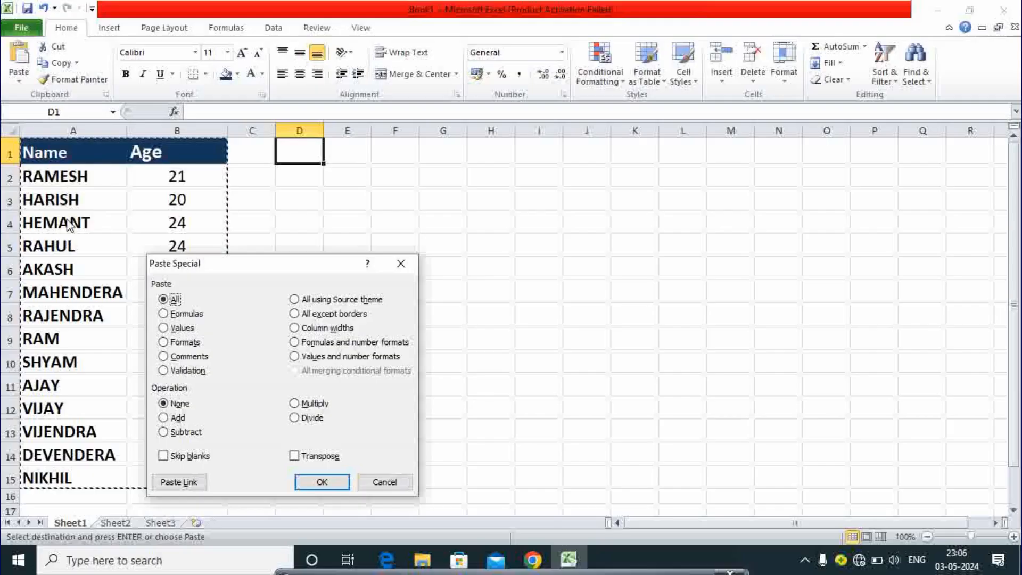
click(294, 456)
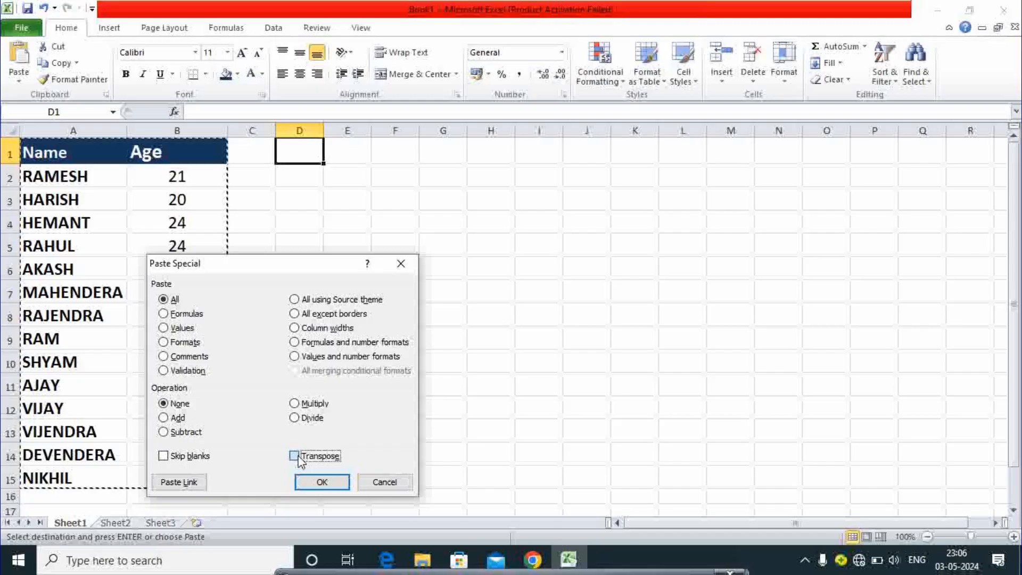
click(323, 482)
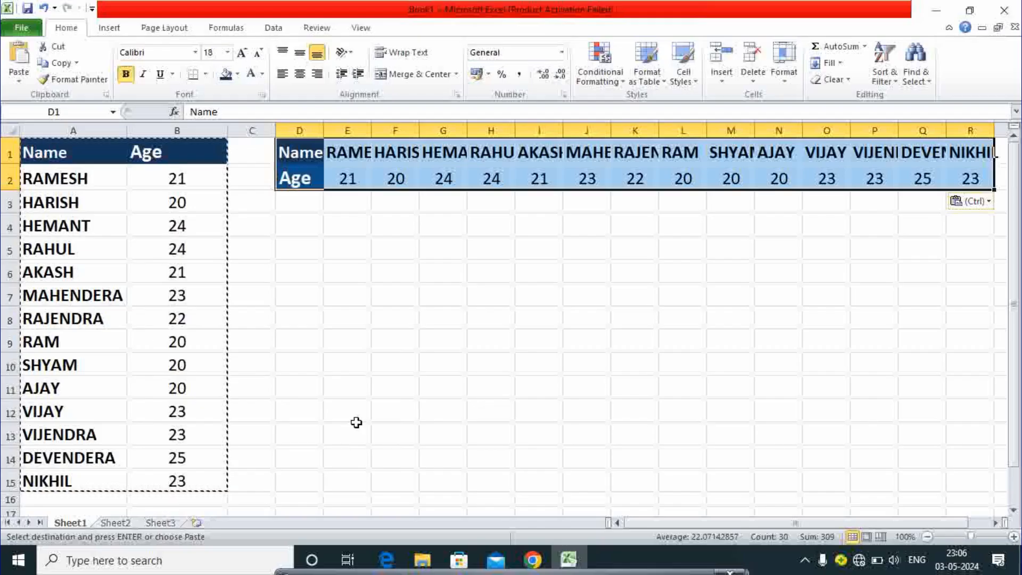
mouse_move(644, 522)
mouse_down()
mouse_move(732, 523)
mouse_move(658, 526)
mouse_up()
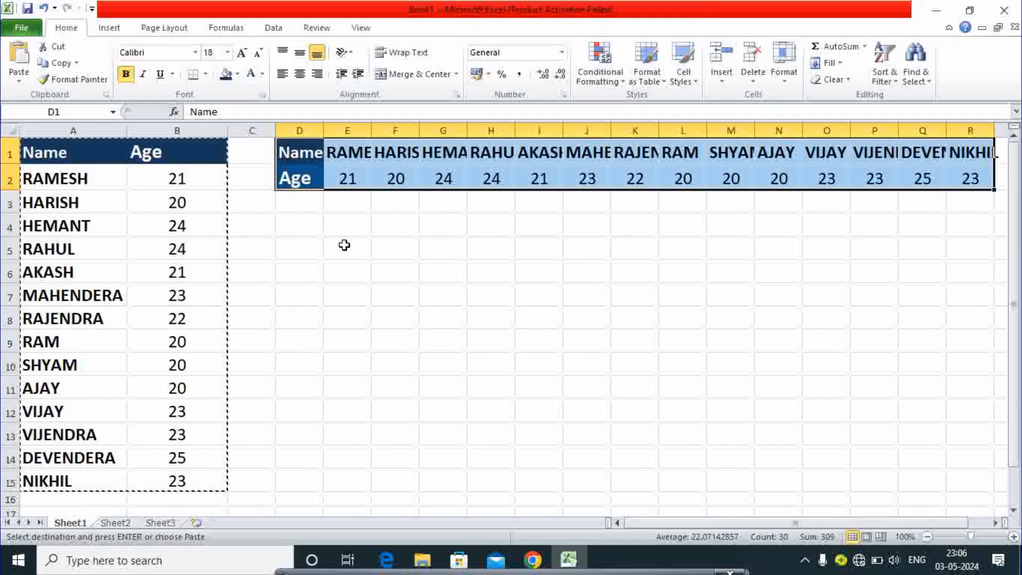
Copy A1:B15 from Sheet1, paste it transposed at A1 of Sheet2, and widen columns H and I there.
drag(47, 154, 189, 480)
click(60, 63)
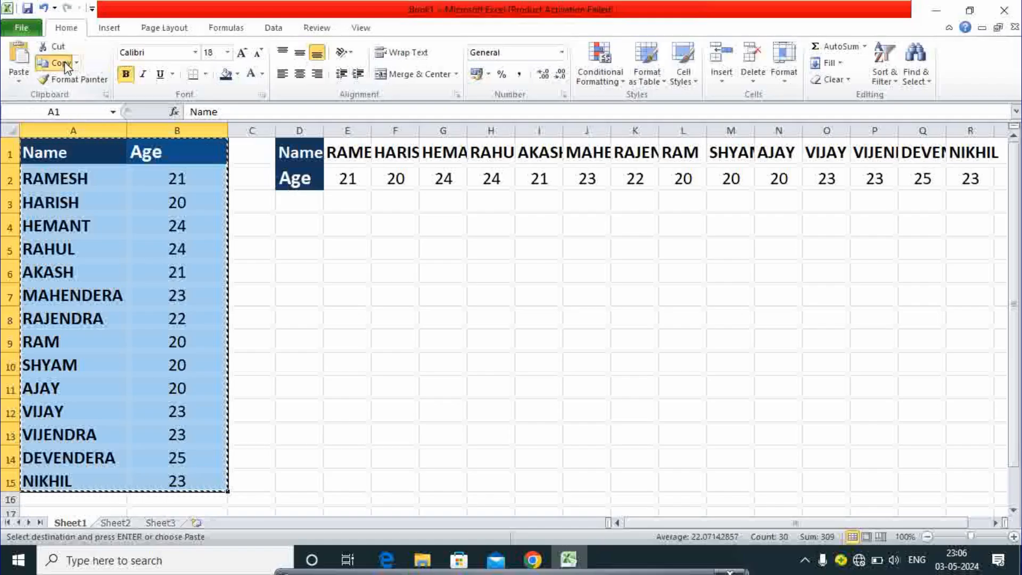
click(119, 521)
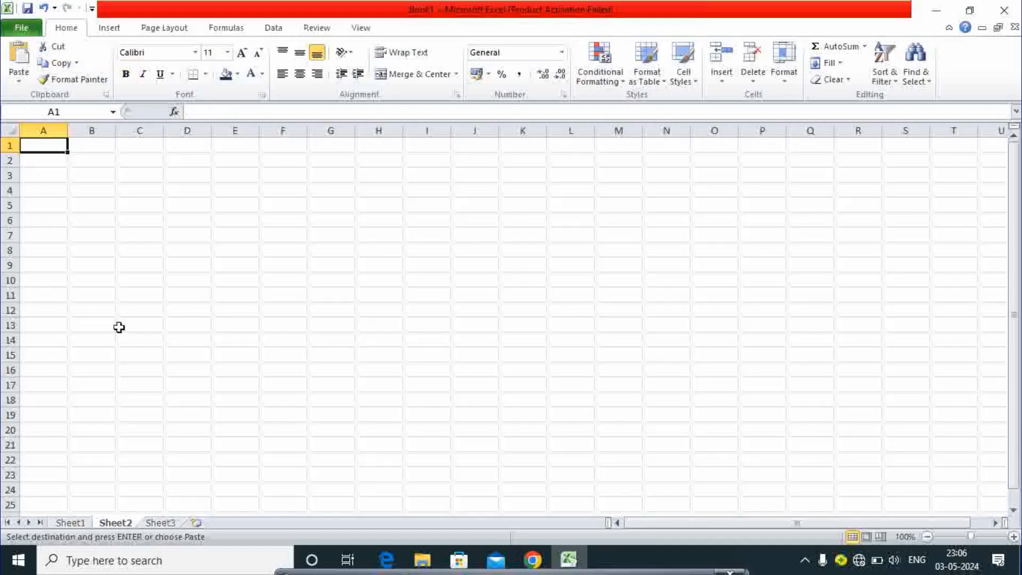
click(20, 82)
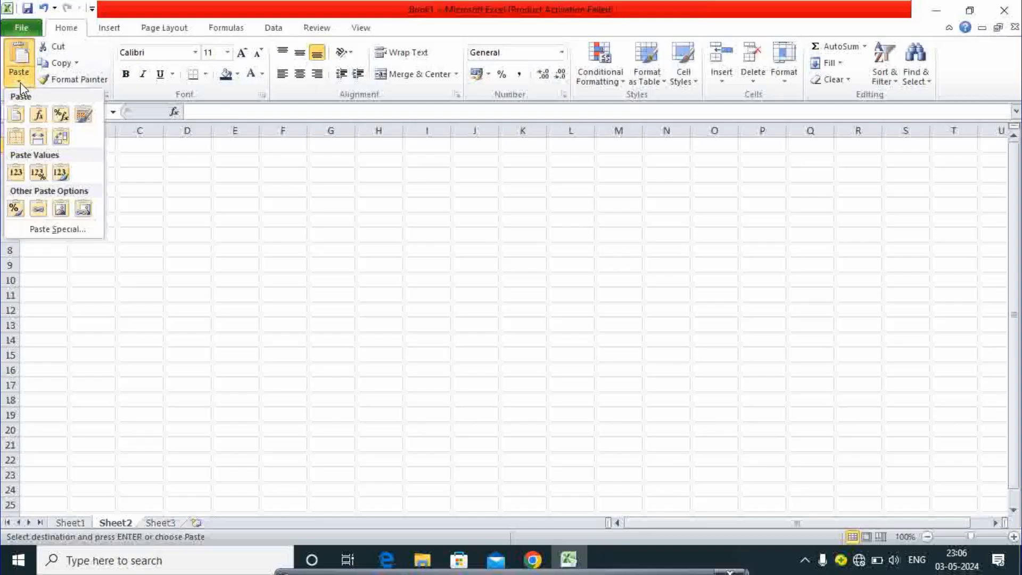
click(75, 230)
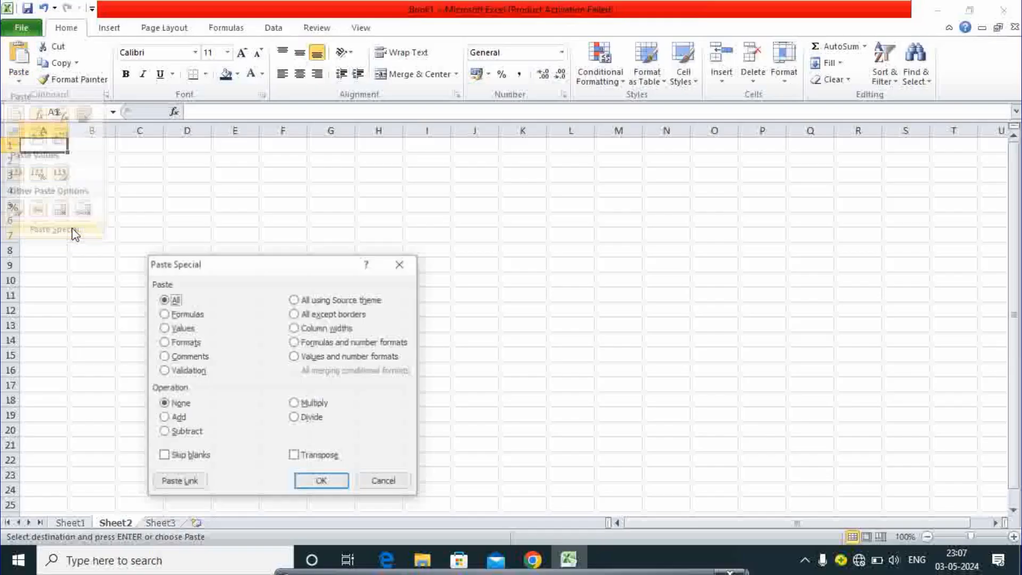
click(313, 456)
click(322, 482)
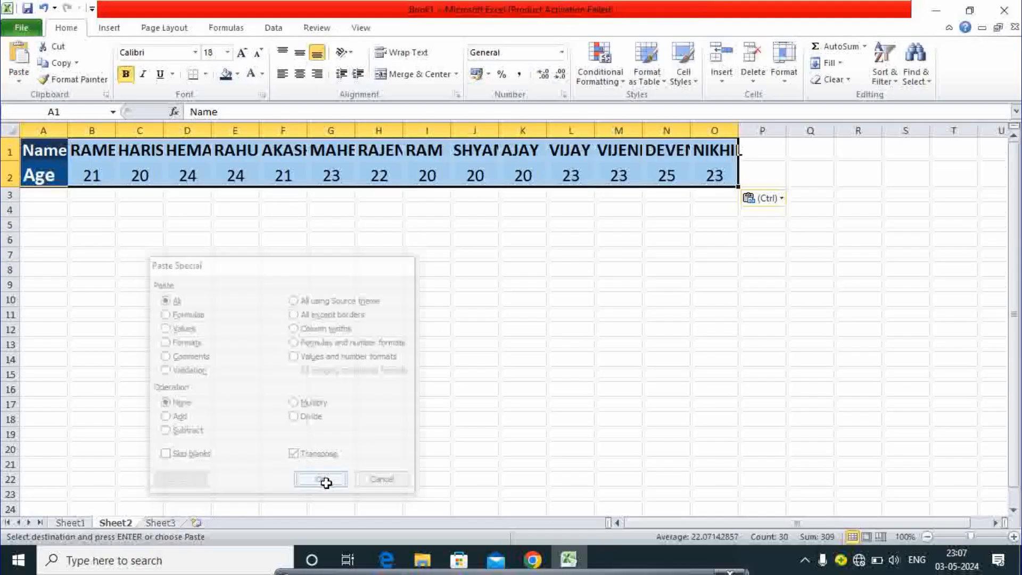
drag(401, 135, 505, 131)
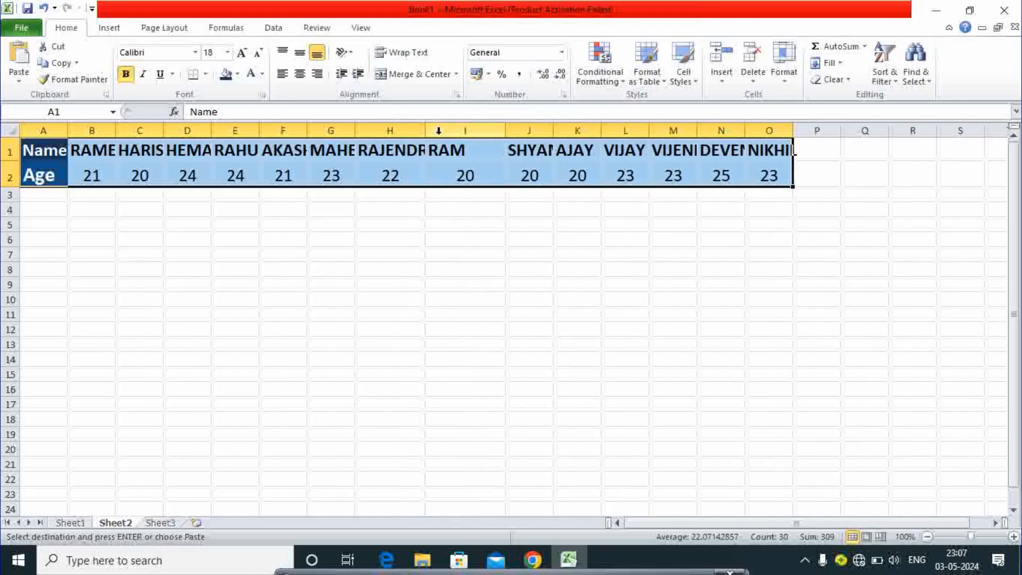
drag(426, 132, 455, 133)
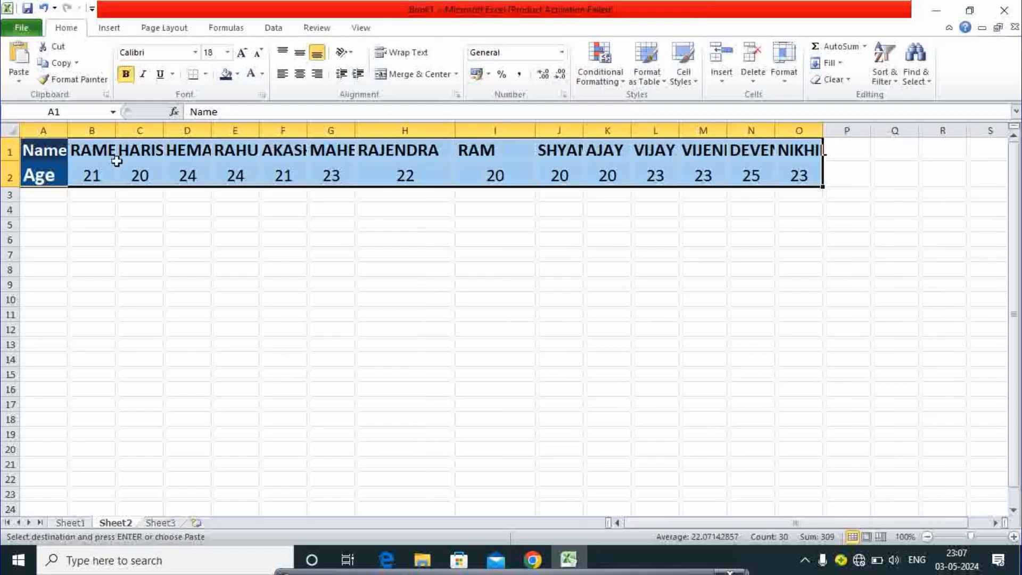
Copy the horizontal table in A1:O2 and paste it transposed with Paste Special starting at A5.
drag(51, 150, 793, 178)
click(60, 63)
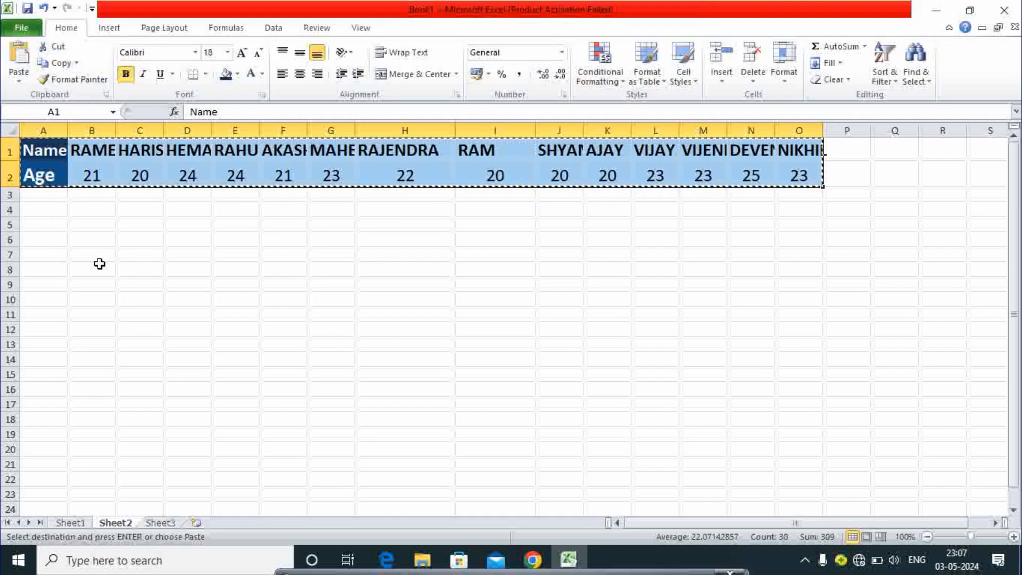
click(45, 224)
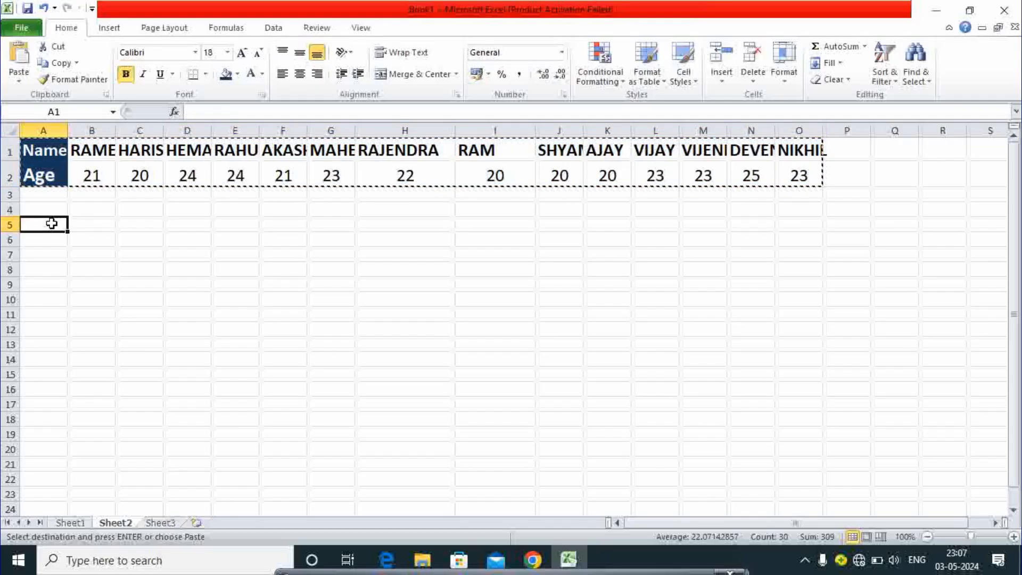
click(24, 81)
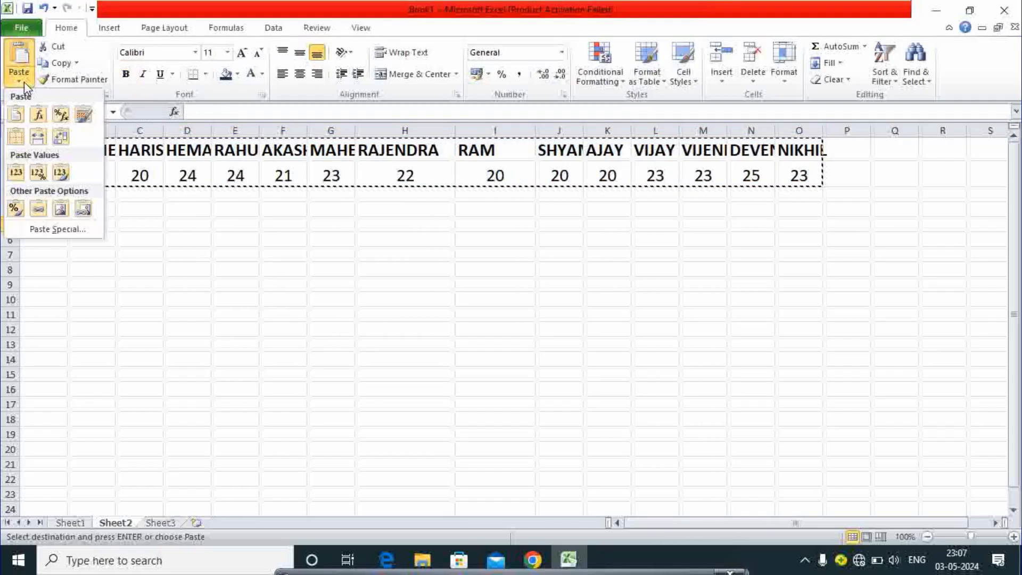
click(59, 230)
click(317, 456)
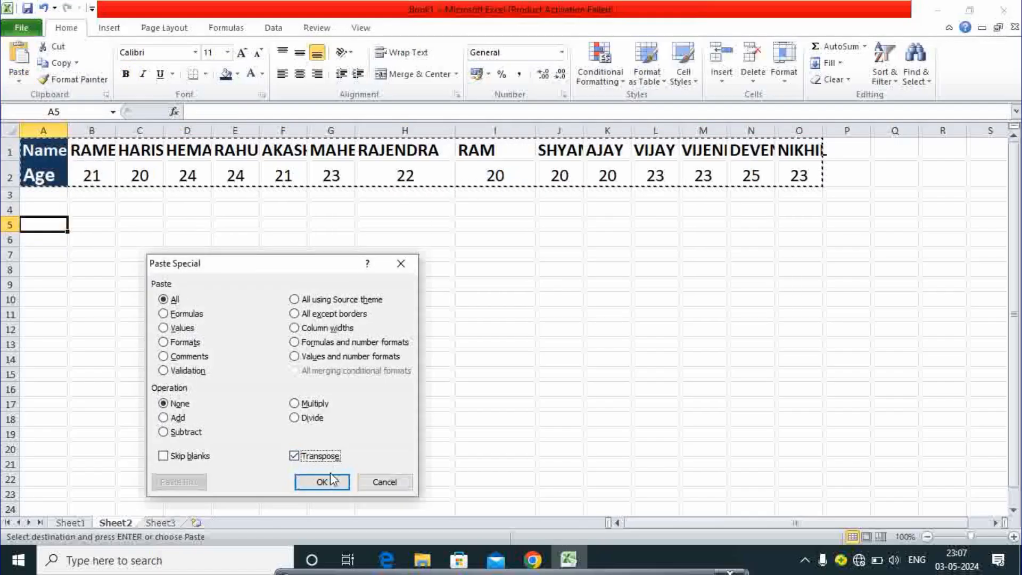
click(322, 482)
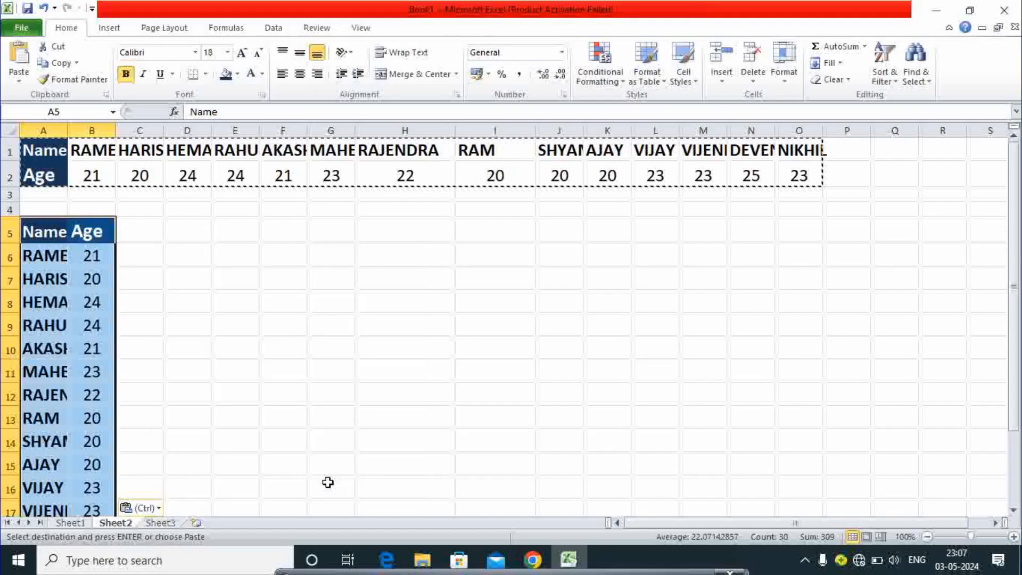
Widen columns A and B on Sheet2 to fit the names and ages of the vertical table.
drag(68, 130, 183, 135)
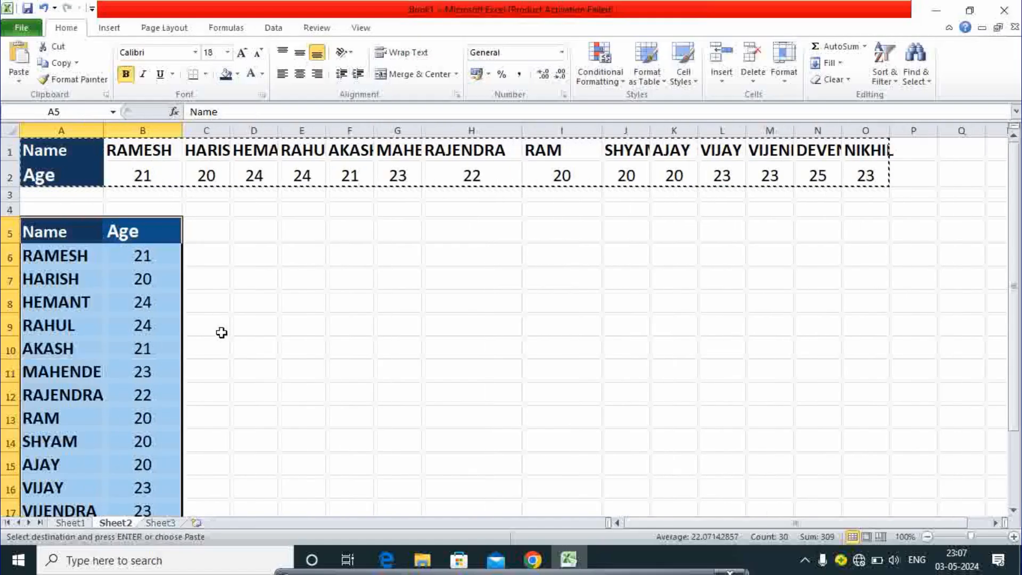
scroll(221, 333, down, 2)
drag(99, 133, 126, 130)
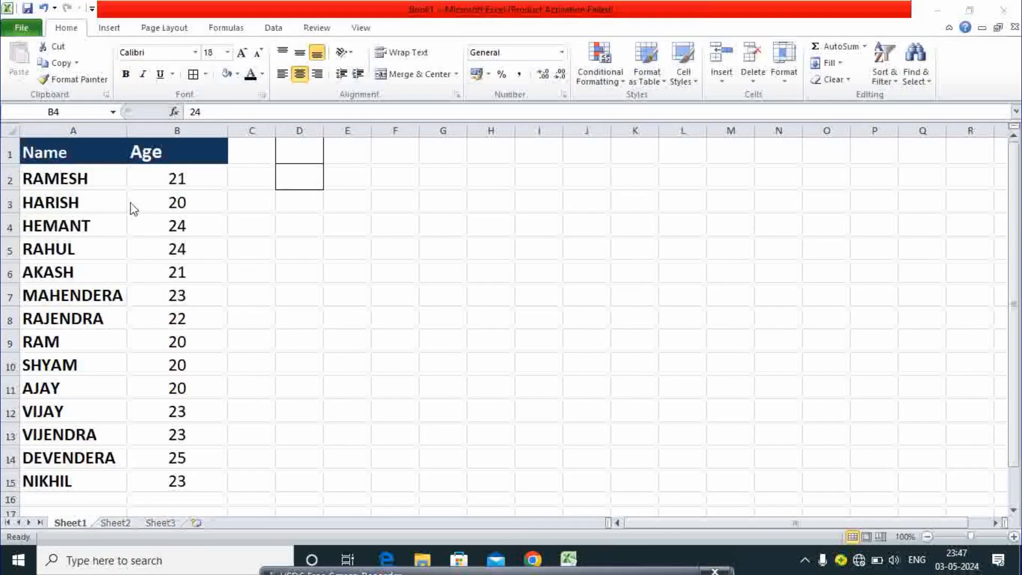
Examine the extent of the Name and Age table in A1:B15 on Sheet1 and the empty cells from D1.
click(131, 203)
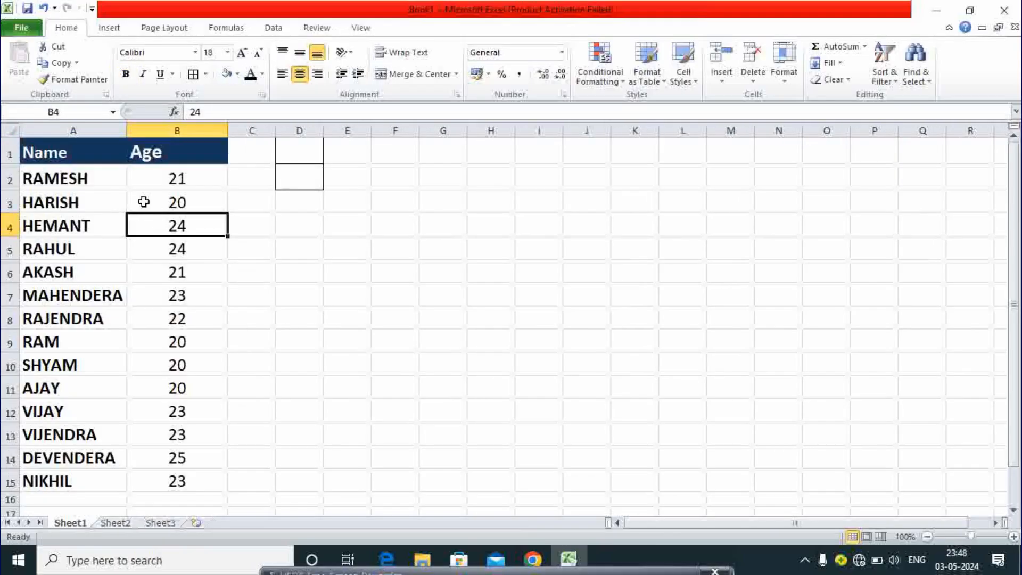
drag(71, 155, 155, 483)
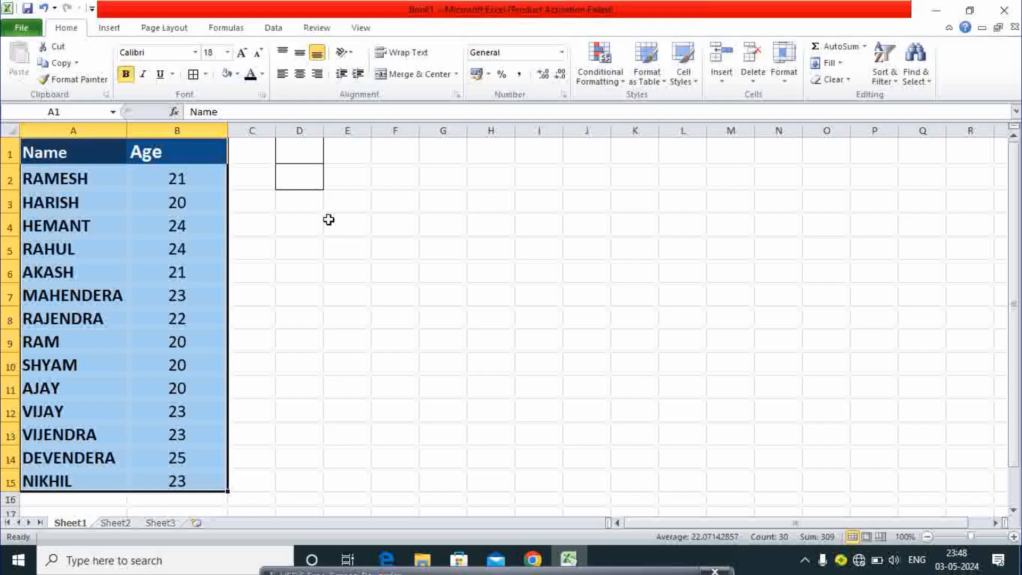
click(257, 211)
drag(94, 158, 228, 482)
click(303, 228)
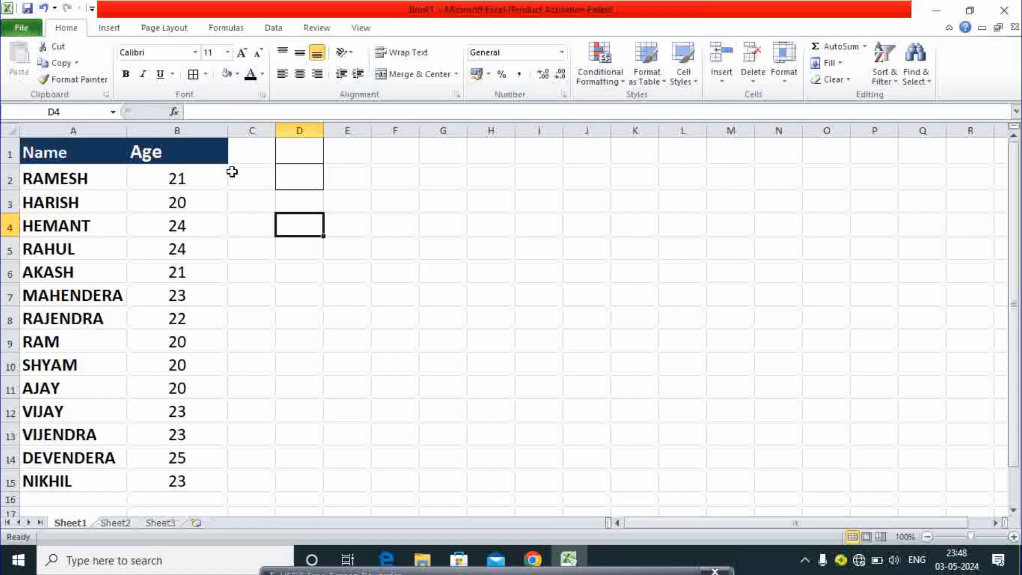
drag(35, 147, 173, 482)
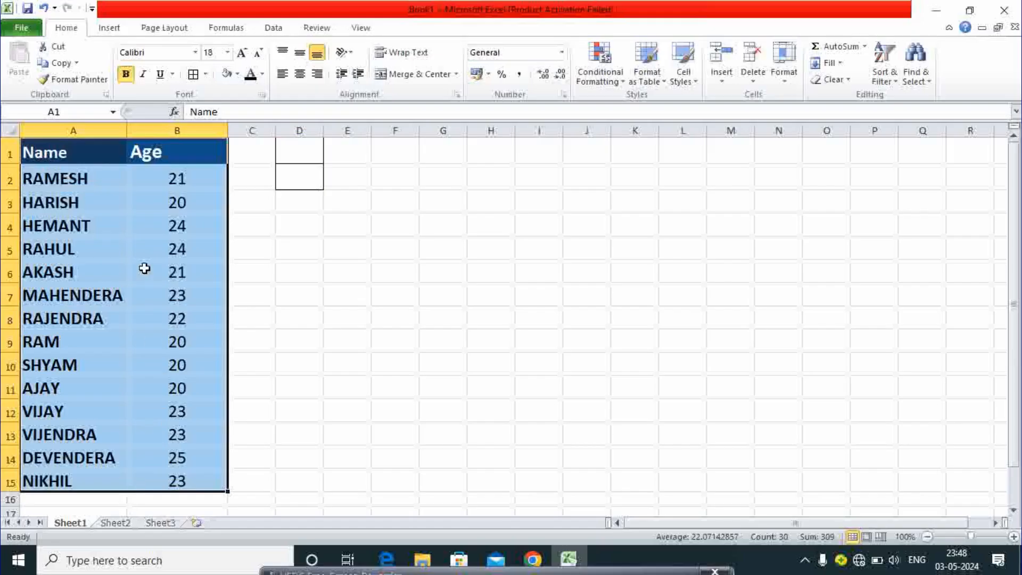
click(314, 156)
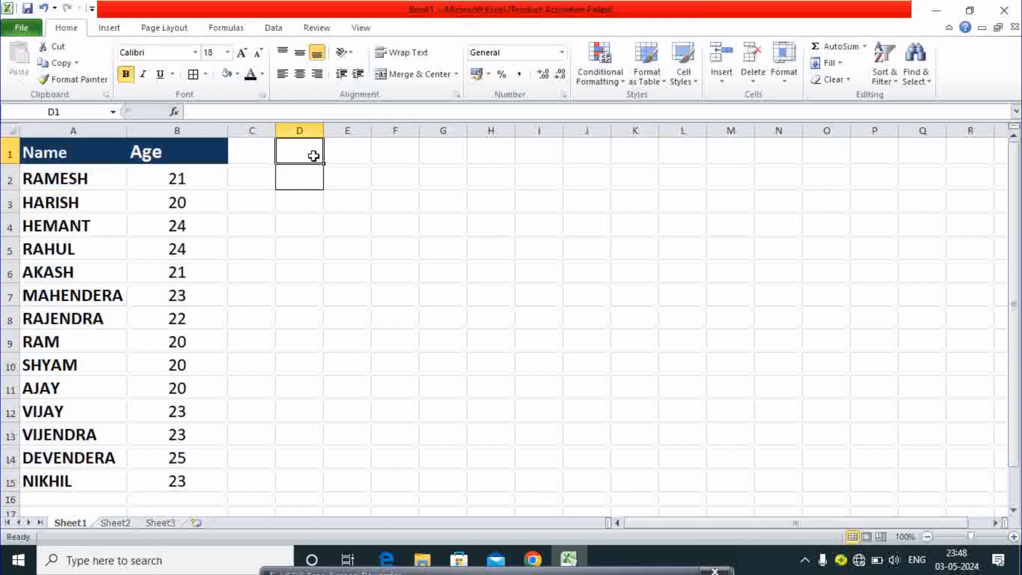
drag(314, 155, 308, 178)
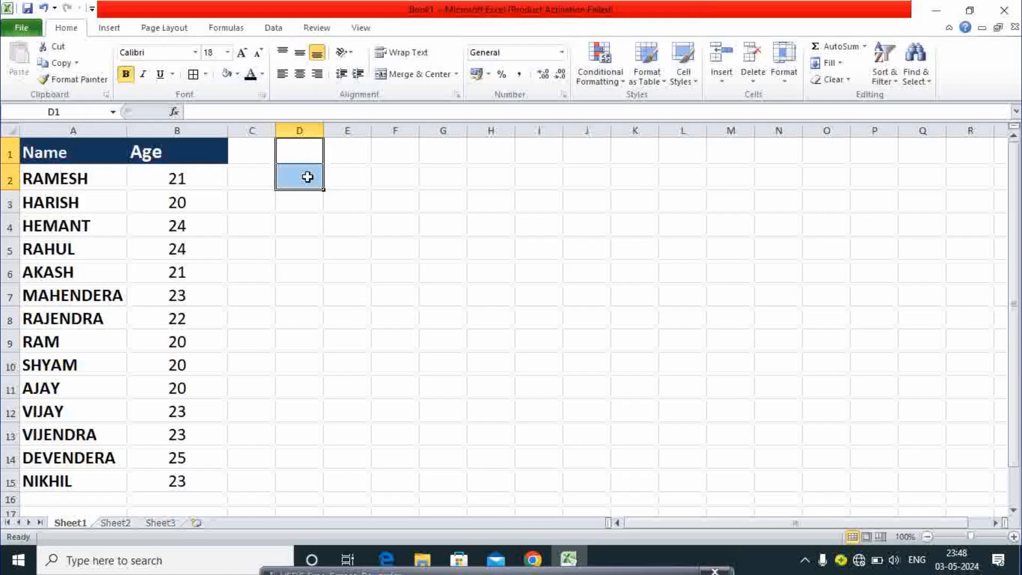
click(373, 178)
click(44, 152)
drag(44, 153, 169, 484)
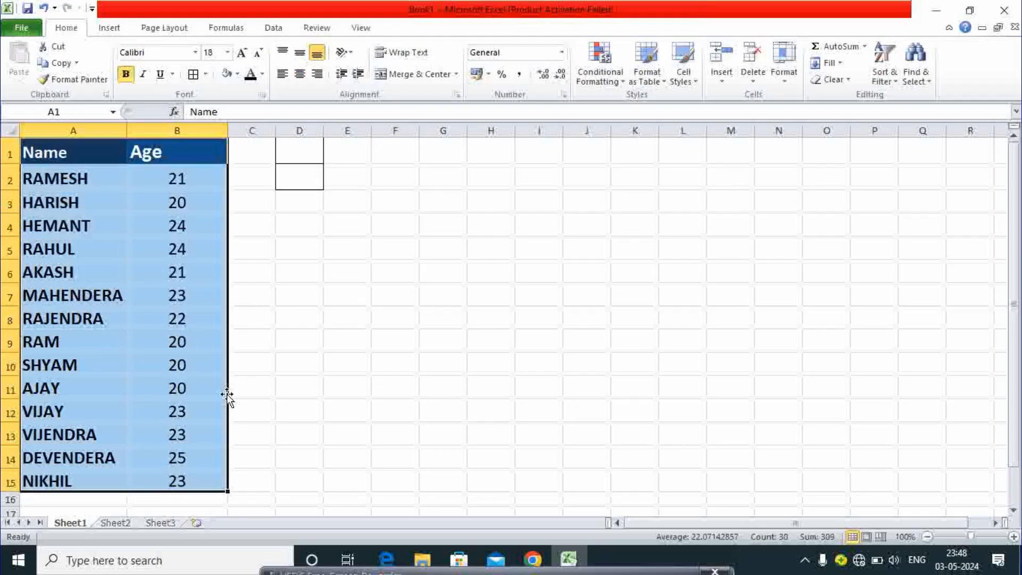
drag(251, 318, 251, 296)
Transpose the Name and Age table into D1:R2 with the array formula =TRANSPOSE(A1:B15).
drag(306, 148, 956, 171)
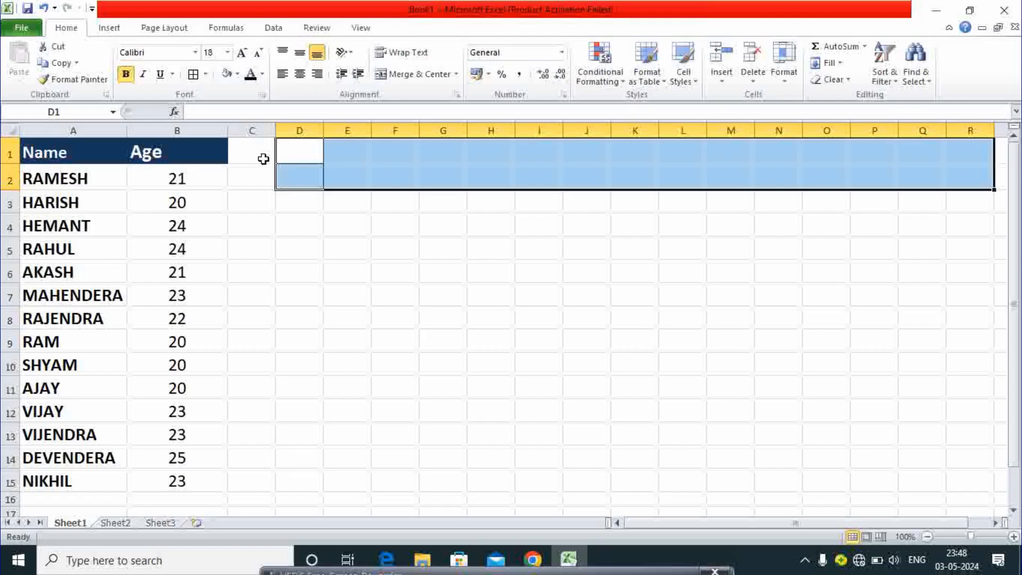
text(=)
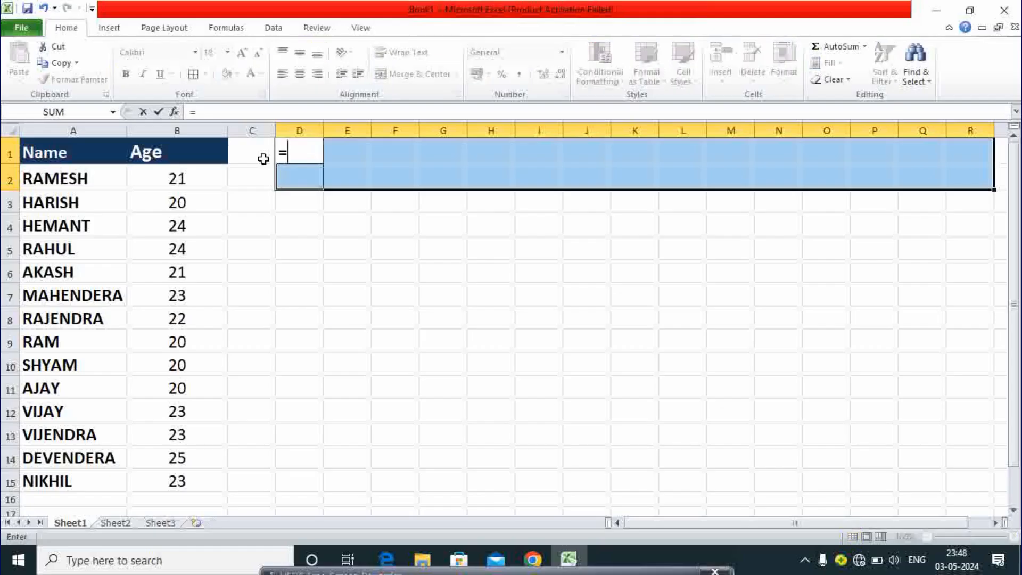
text(tran)
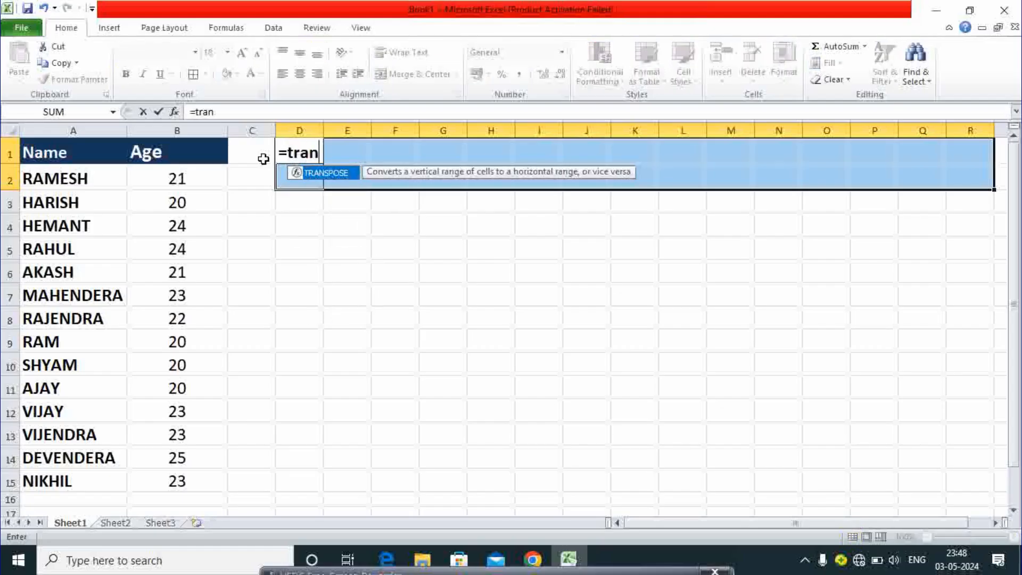
text(s)
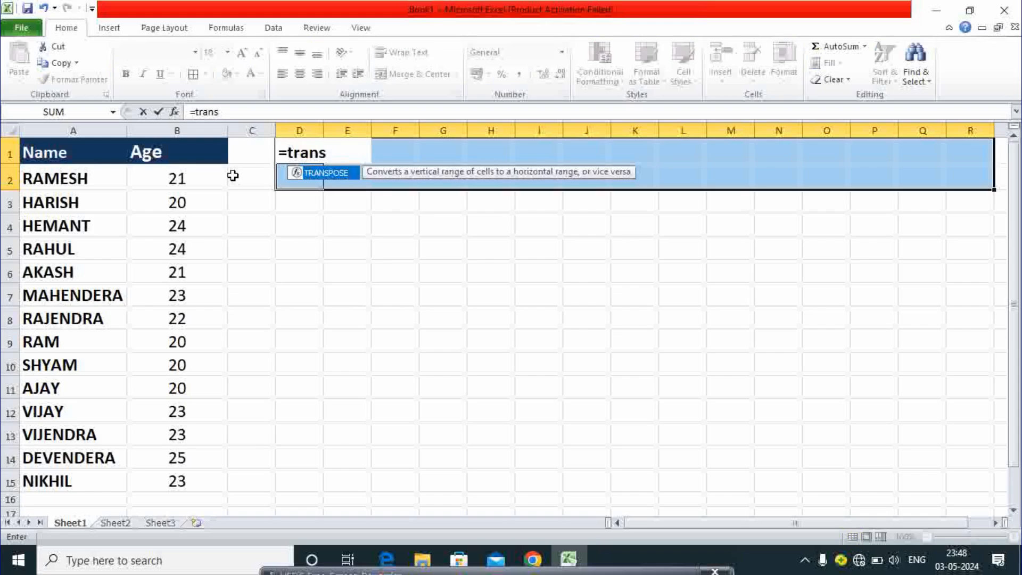
double_click(322, 181)
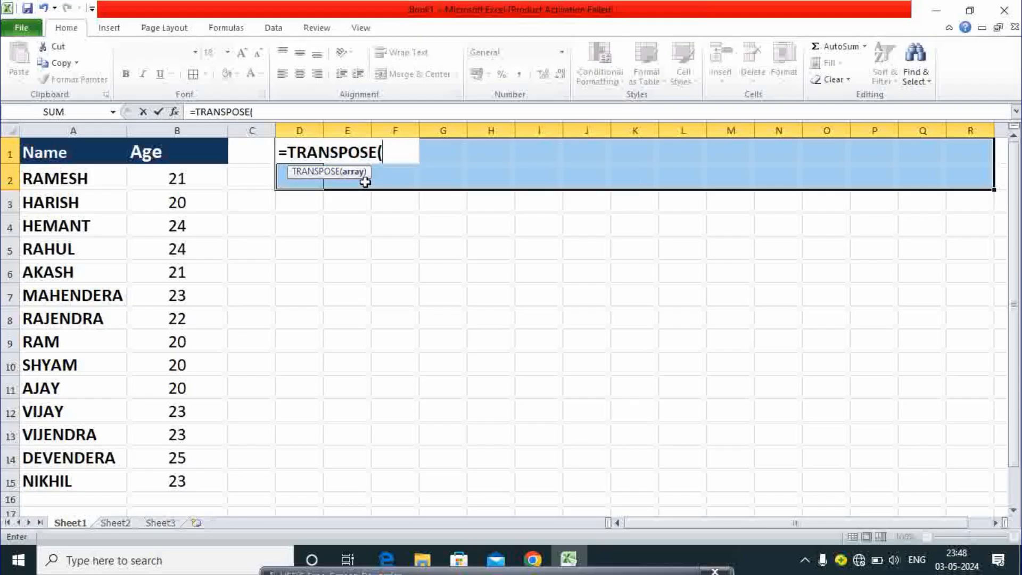
drag(53, 159, 178, 473)
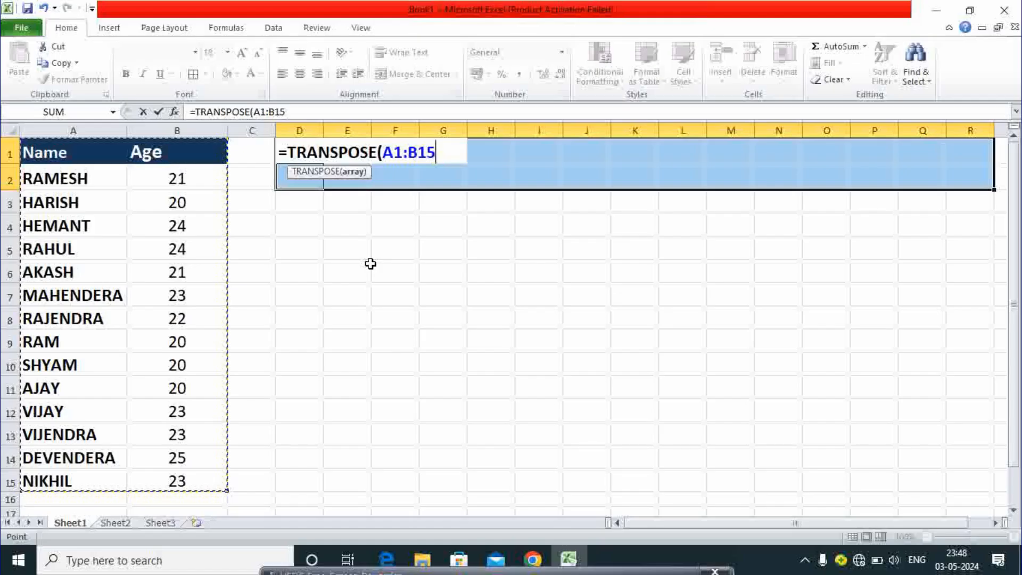
text())
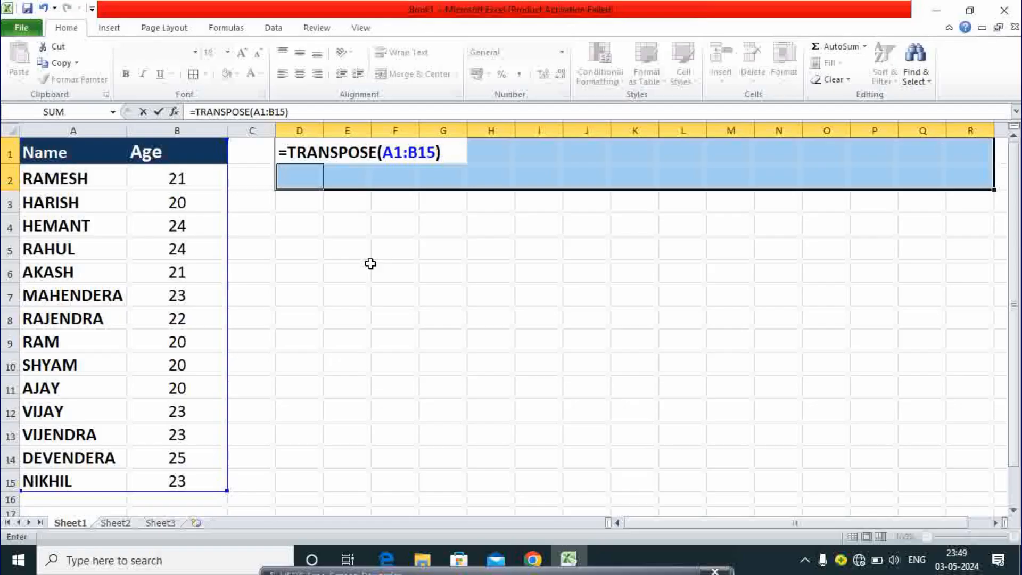
key(ctrl+shift+Return)
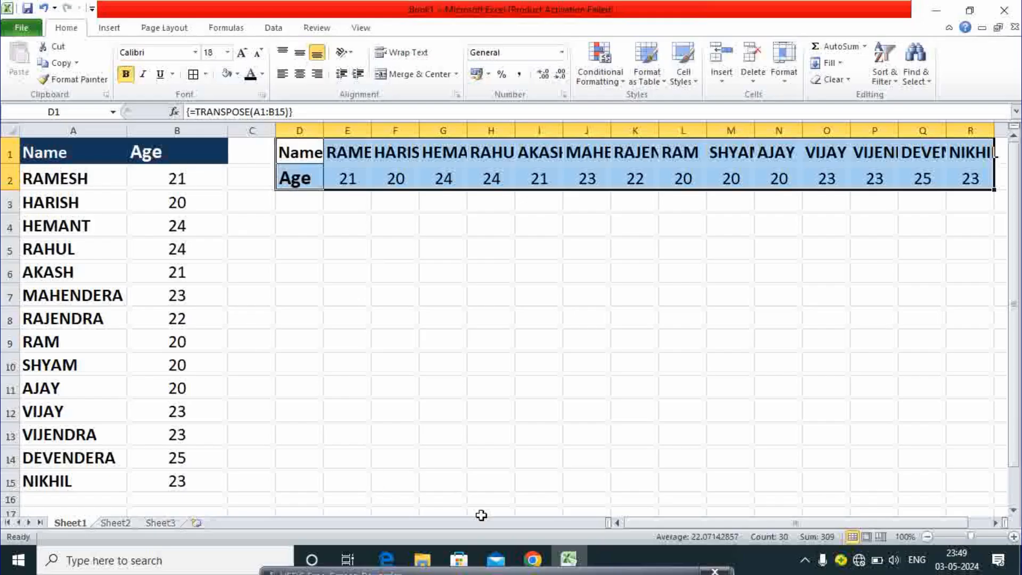
Widen columns D, E and F to make room for the entries of the horizontal table.
drag(639, 524, 669, 514)
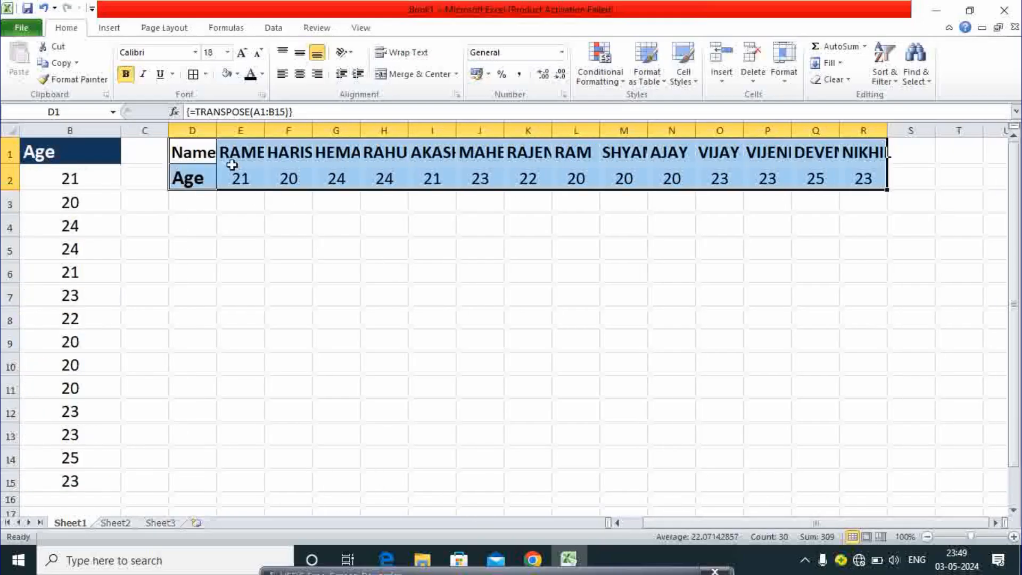
click(230, 161)
drag(216, 130, 394, 130)
click(308, 233)
drag(215, 155, 931, 190)
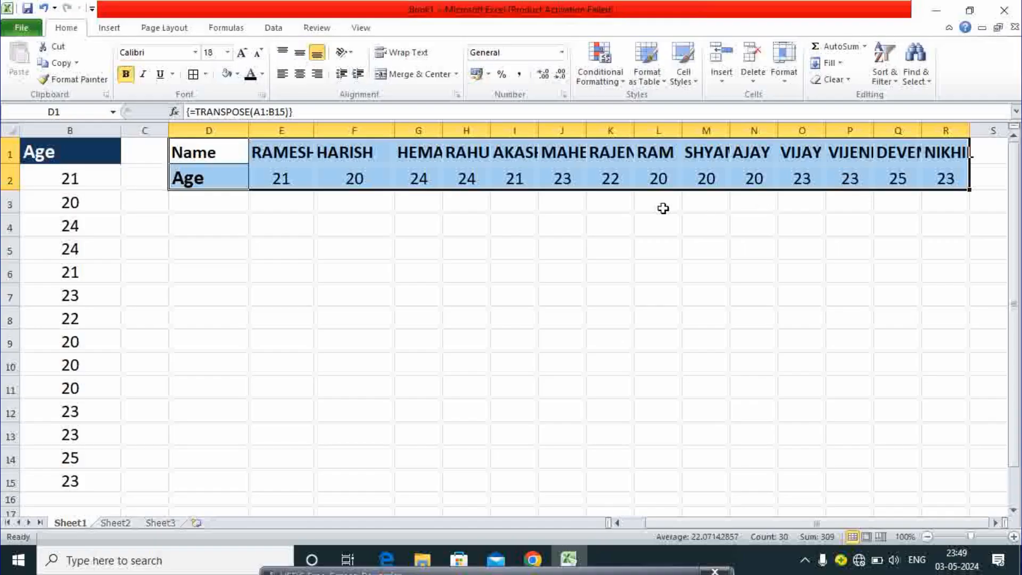
click(199, 226)
click(273, 181)
click(376, 174)
click(497, 176)
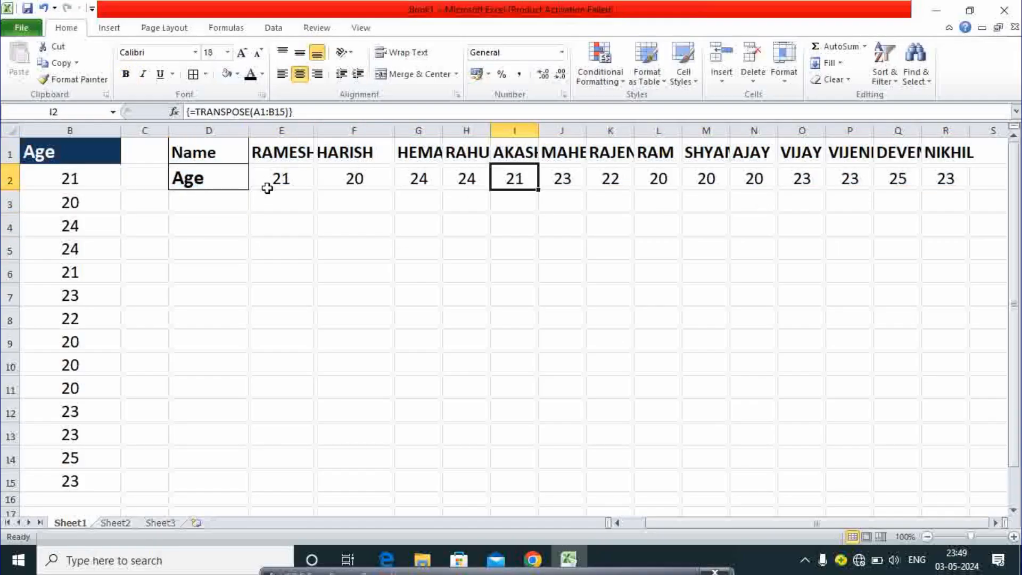
Transpose the horizontal table into columns D and E from D4 down with the array formula =TRANSPOSE(D1:R2), and centre its cells.
click(204, 225)
drag(228, 227, 279, 460)
scroll(277, 385, up, 2)
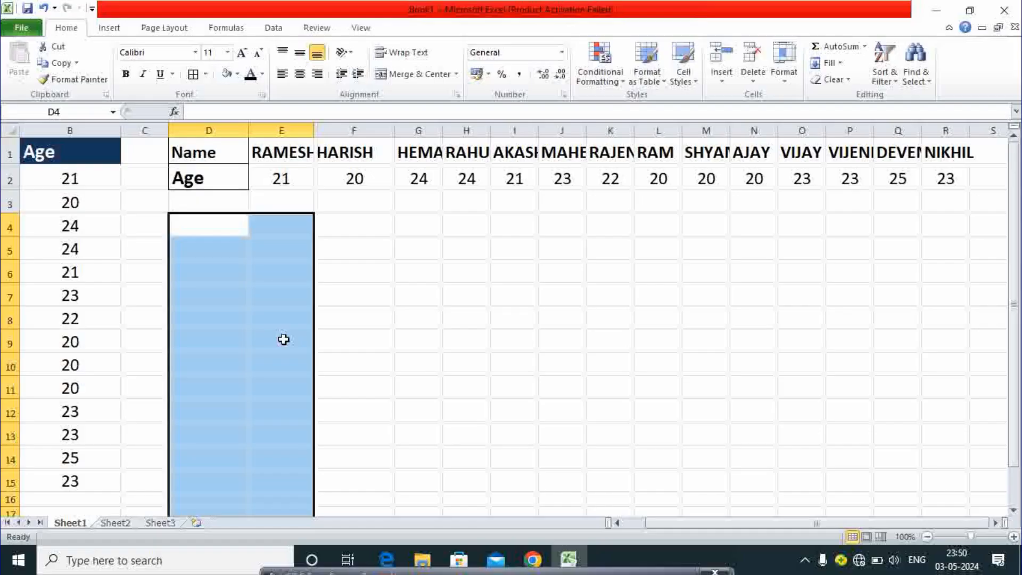
scroll(284, 339, down, 1)
scroll(283, 339, up, 1)
text(=transpos)
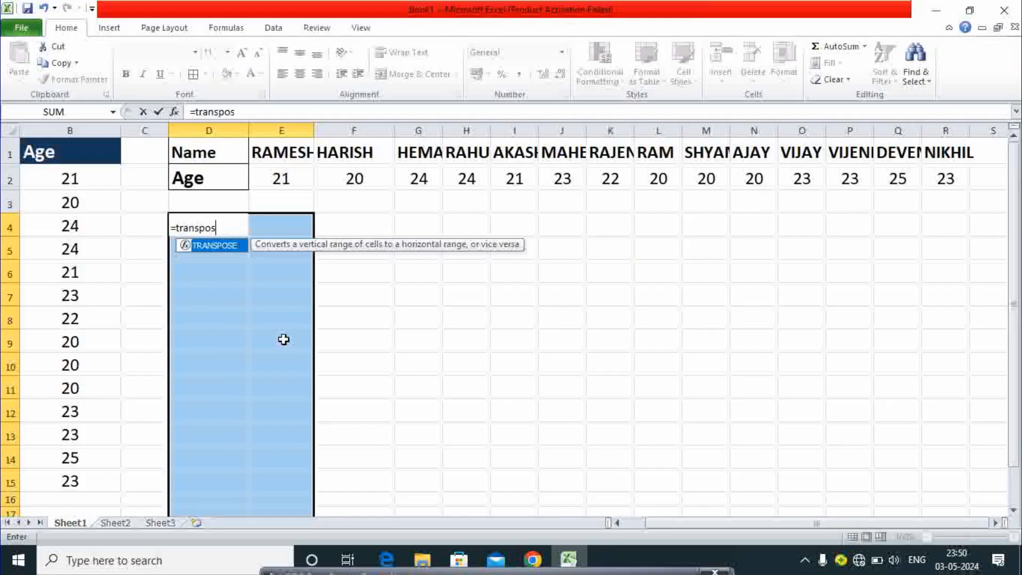
text(e)
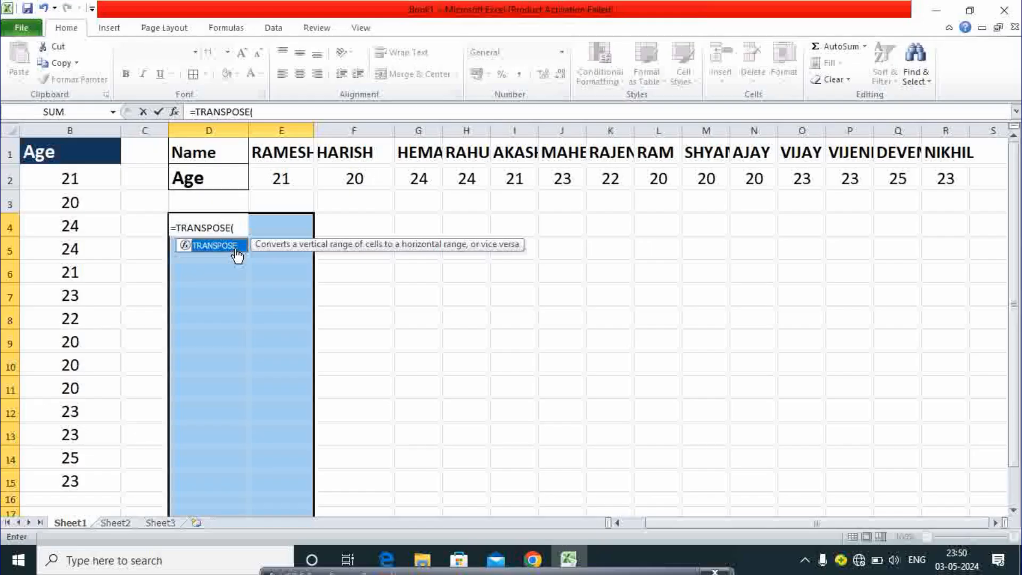
double_click(234, 247)
drag(209, 153, 920, 172)
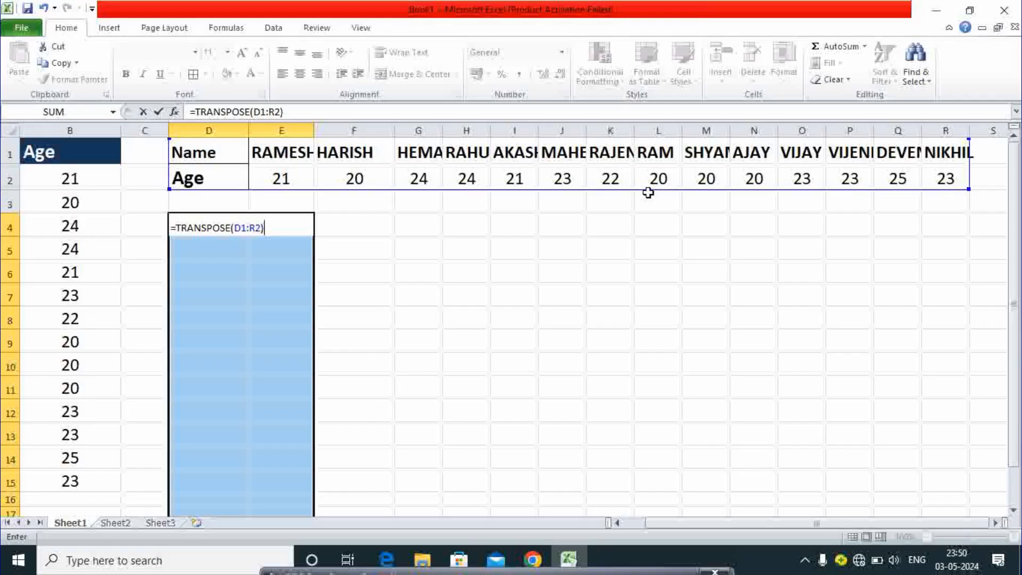
text())
key(ctrl+shift+Return)
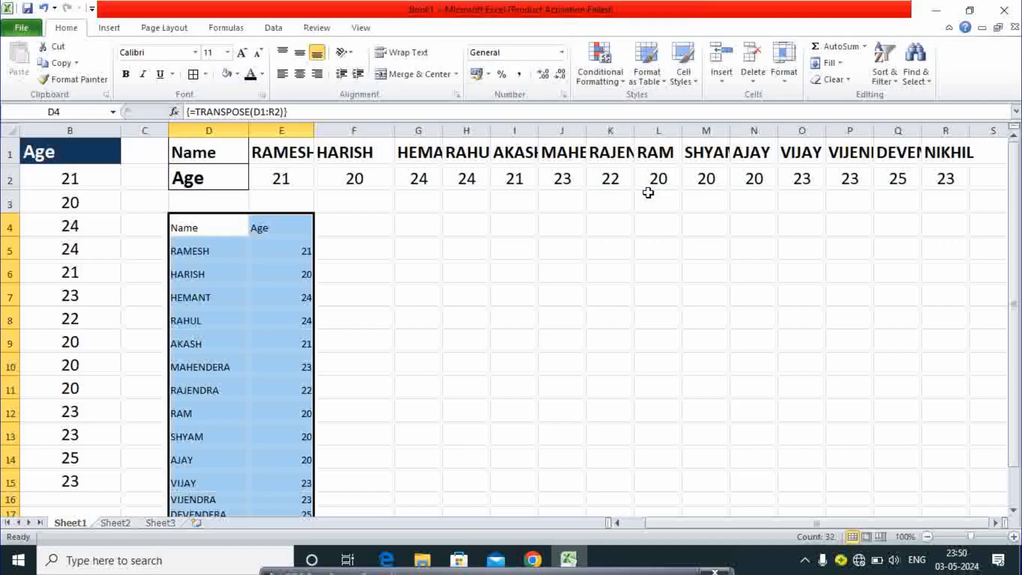
click(300, 73)
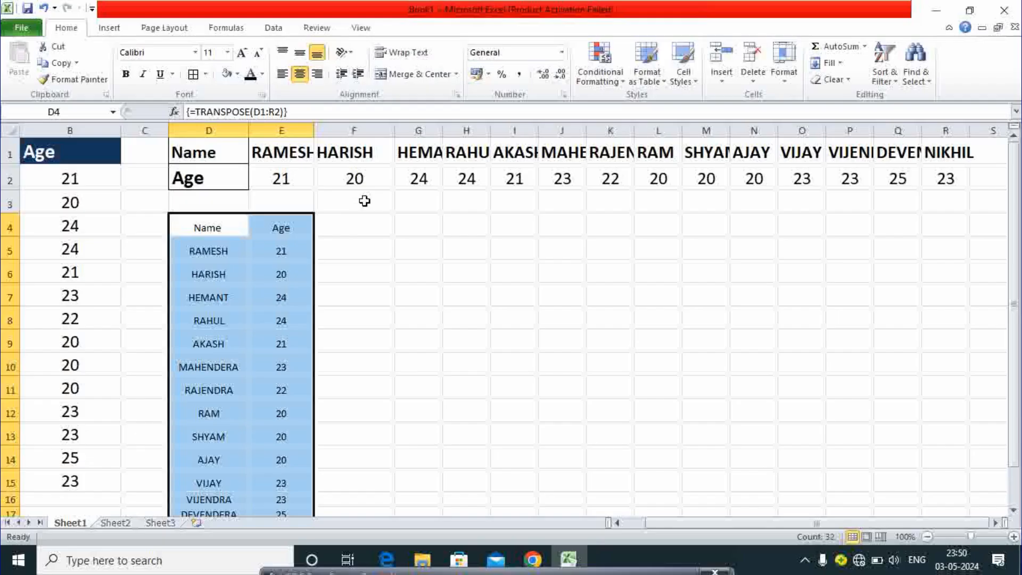
click(391, 239)
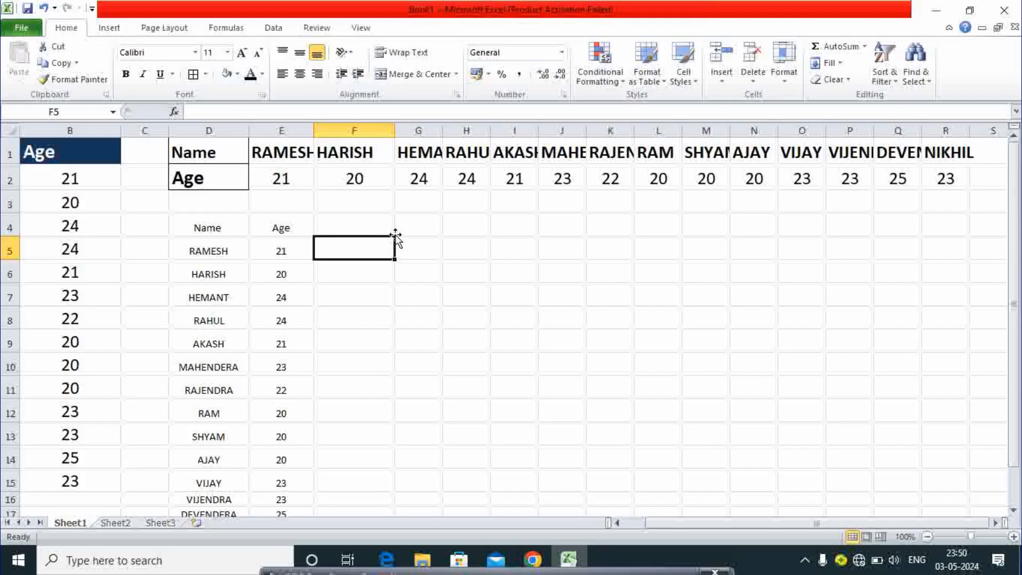